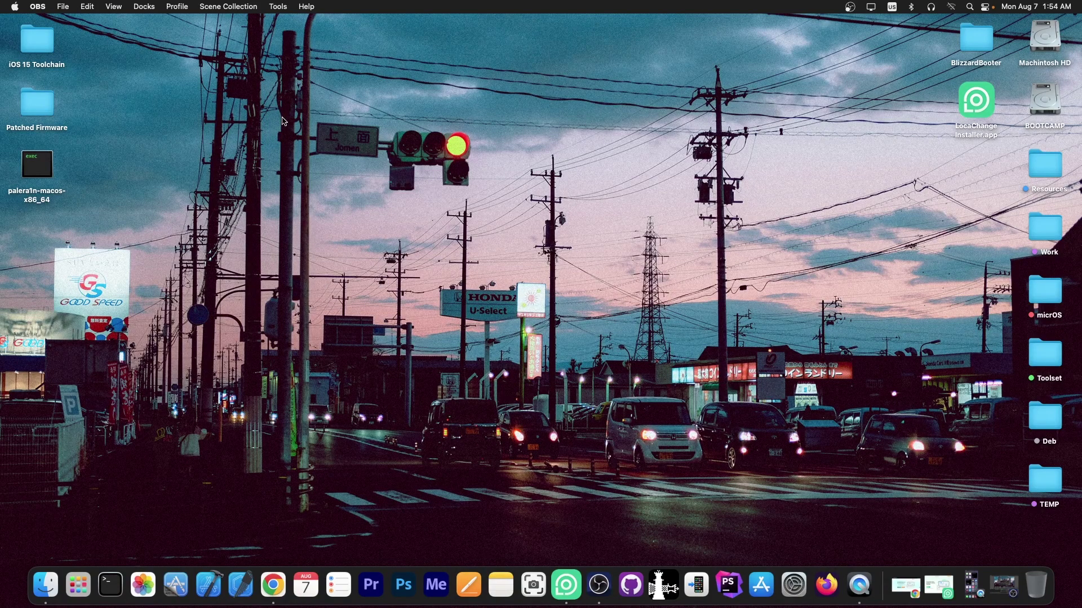
# Step: Restore the LocaChange window, nudge it lower, and bring Chrome with locachange.com back up
pyautogui.click(564, 578)
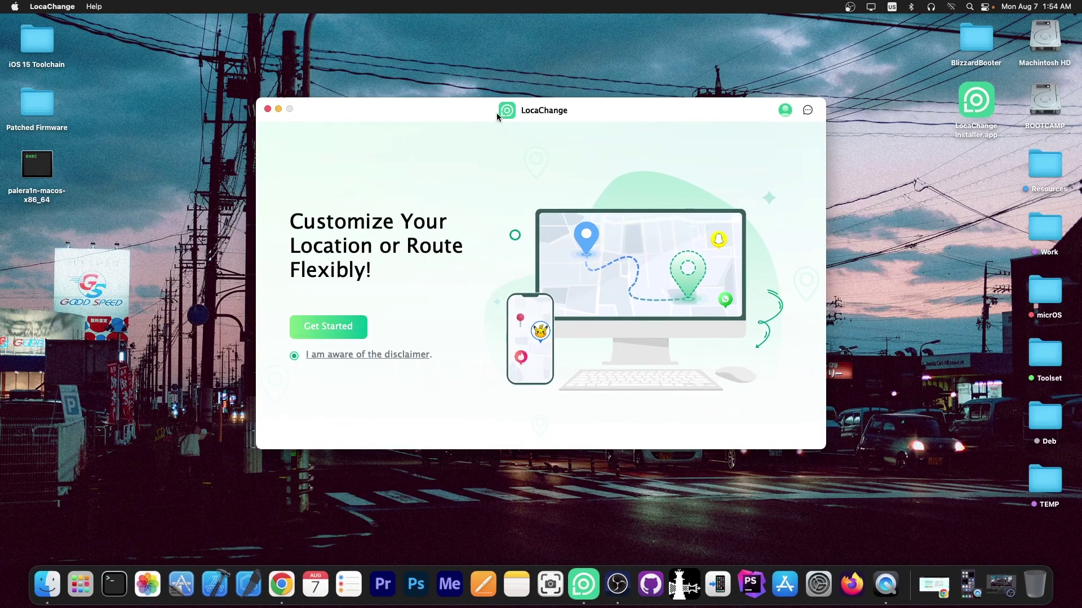
pyautogui.moveTo(489, 117); pyautogui.dragTo(491, 137)
pyautogui.click(934, 583)
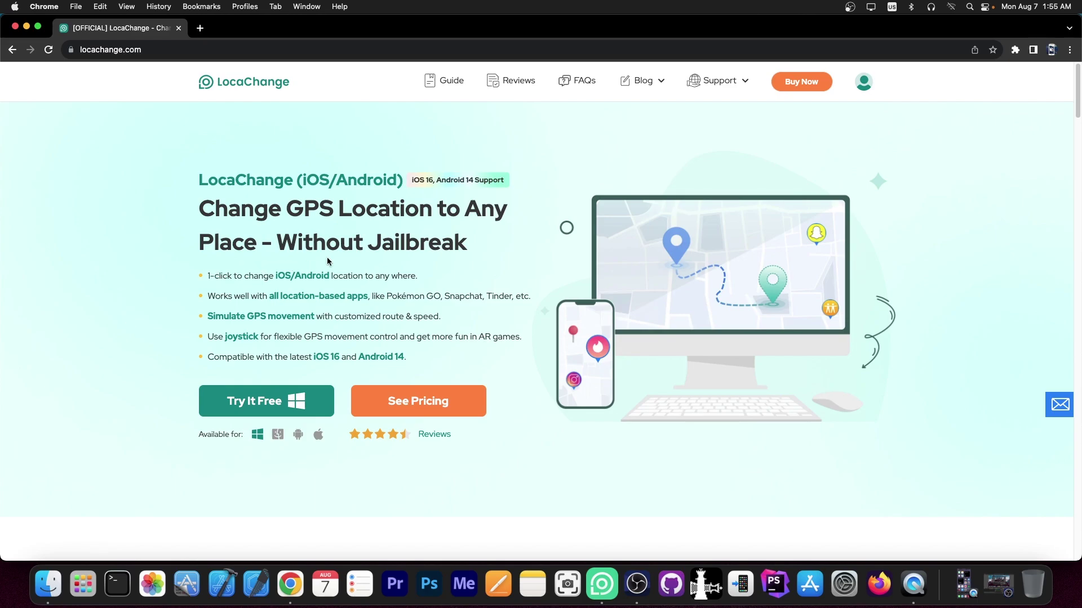
pyautogui.scroll(-2, 604, 232)
pyautogui.scroll(-3, 603, 233)
pyautogui.scroll(-4, 603, 231)
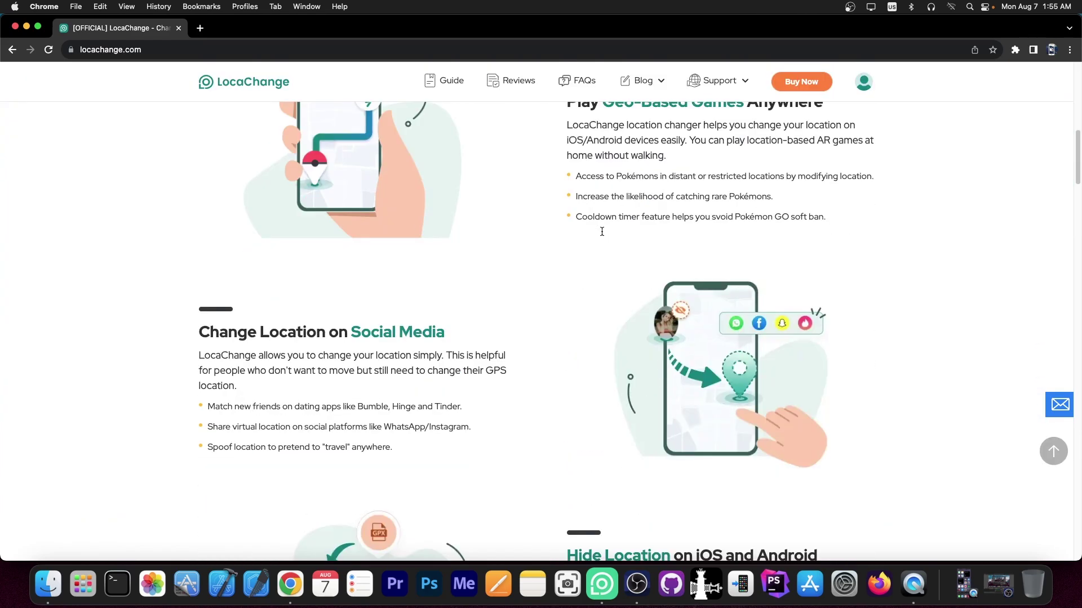
pyautogui.scroll(2, 601, 230)
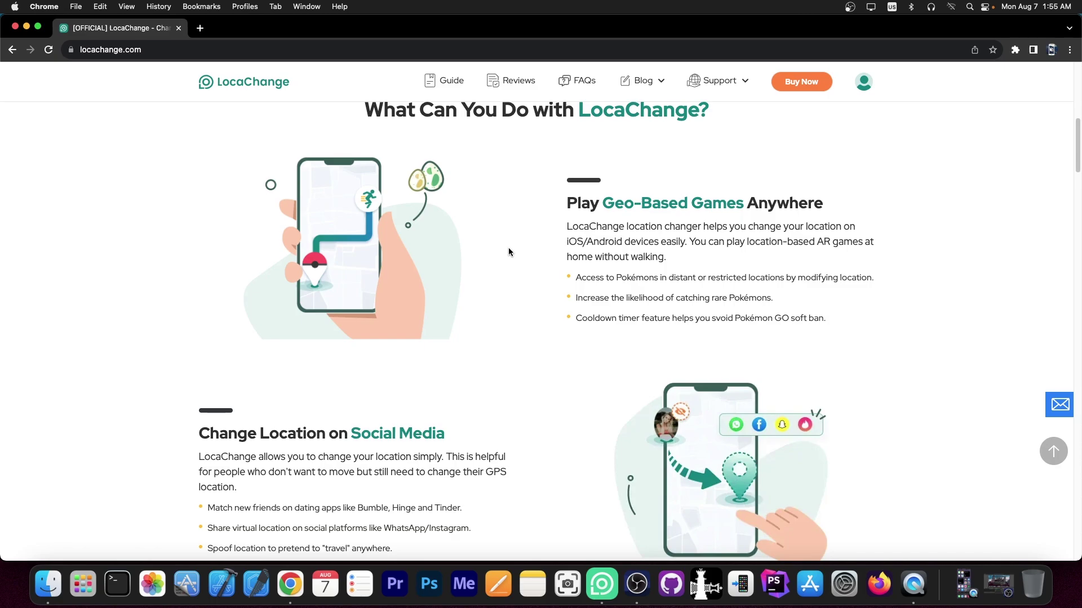
pyautogui.scroll(-3, 509, 250)
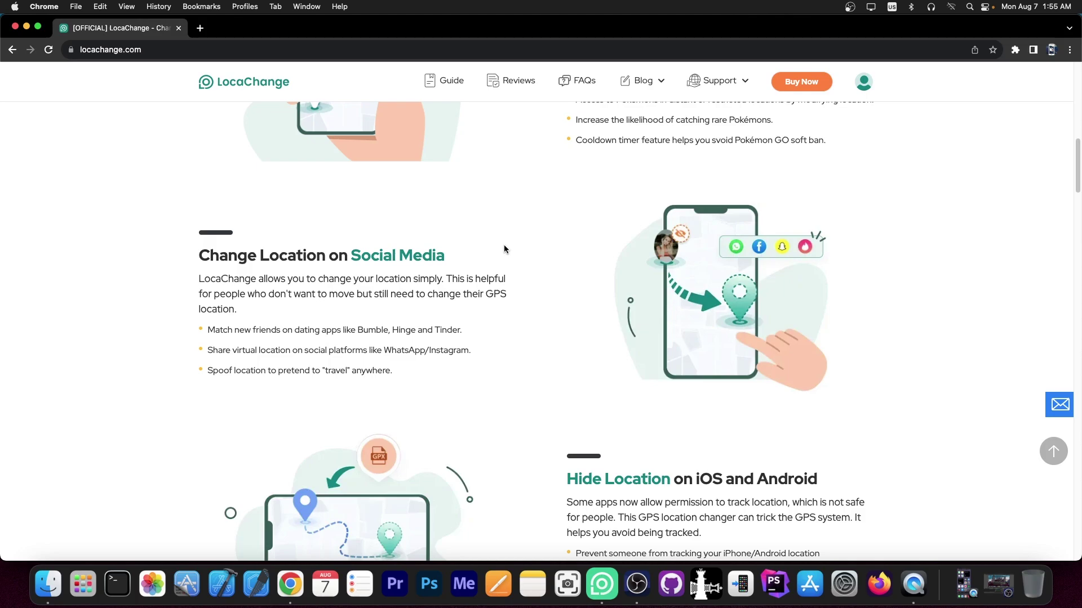
pyautogui.scroll(-3, 503, 245)
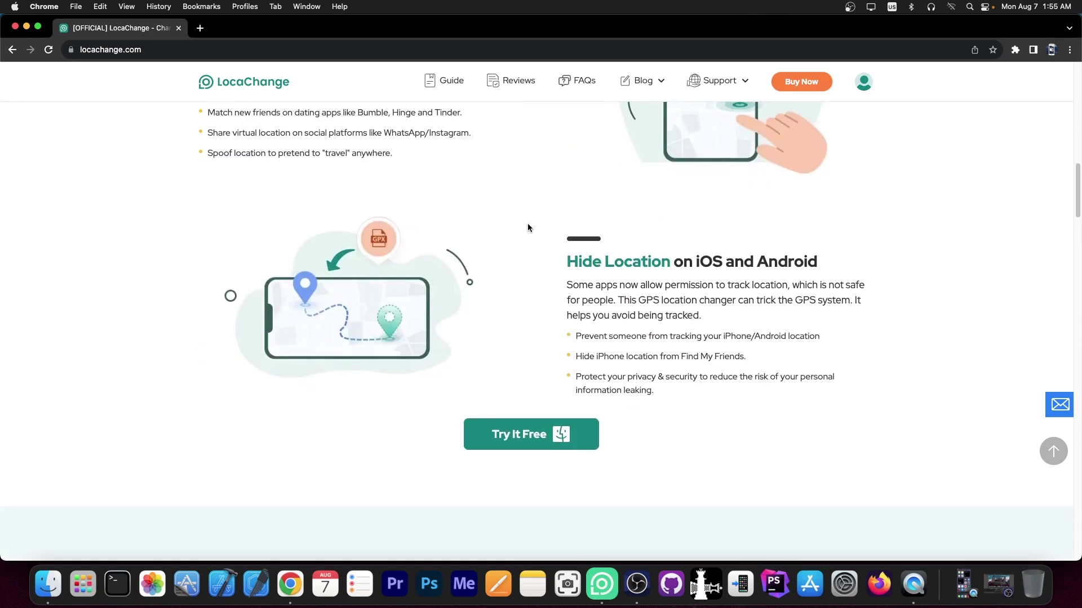
pyautogui.scroll(-1, 490, 232)
pyautogui.scroll(-1, 485, 228)
pyautogui.scroll(-3, 482, 221)
pyautogui.scroll(2, 482, 222)
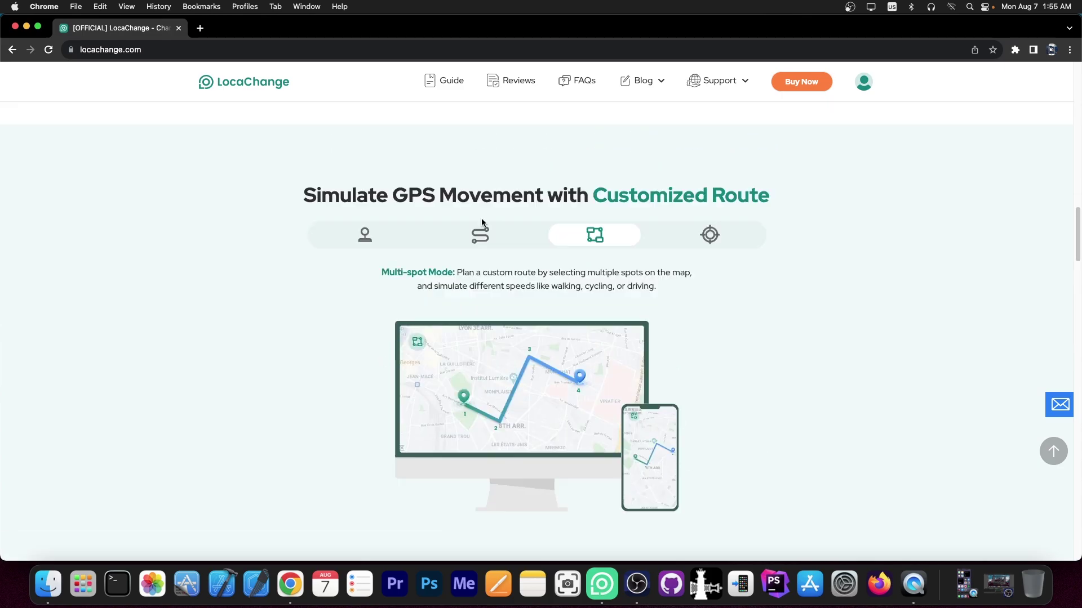
pyautogui.scroll(-4, 230, 160)
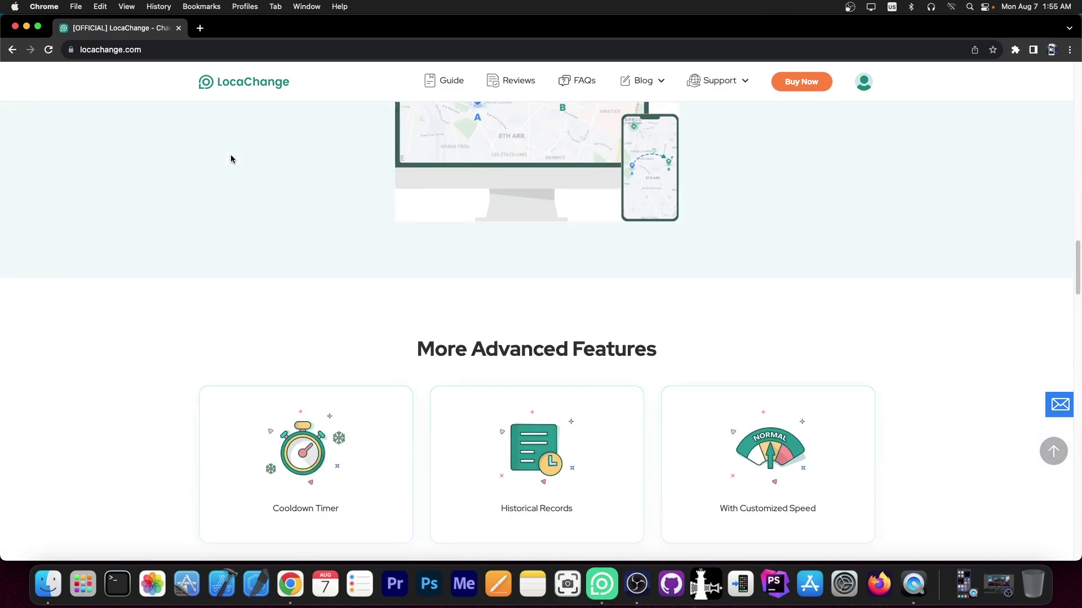
pyautogui.scroll(-3, 230, 160)
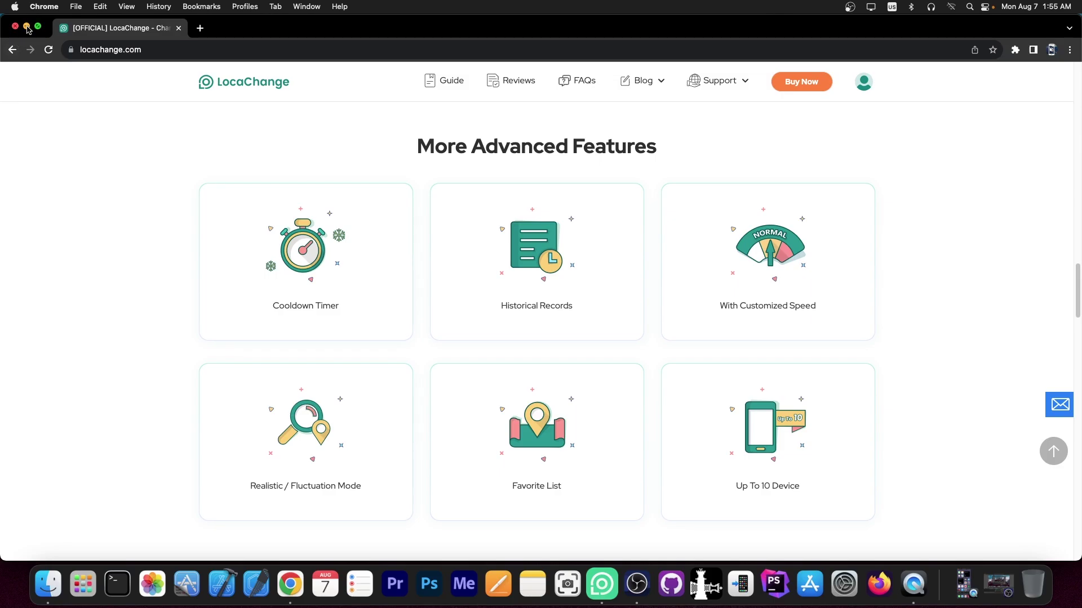
# Step: Minimize Chrome, move LocaChange up-left, and restore the QuickTime iPhone mirror beside it
pyautogui.click(26, 28)
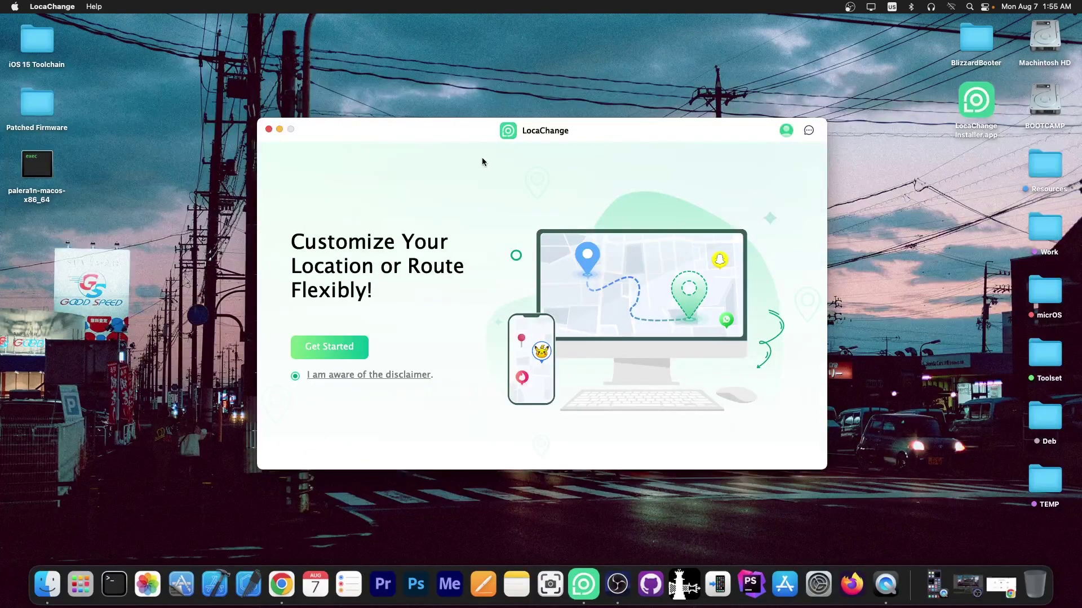
pyautogui.moveTo(387, 129); pyautogui.dragTo(233, 114)
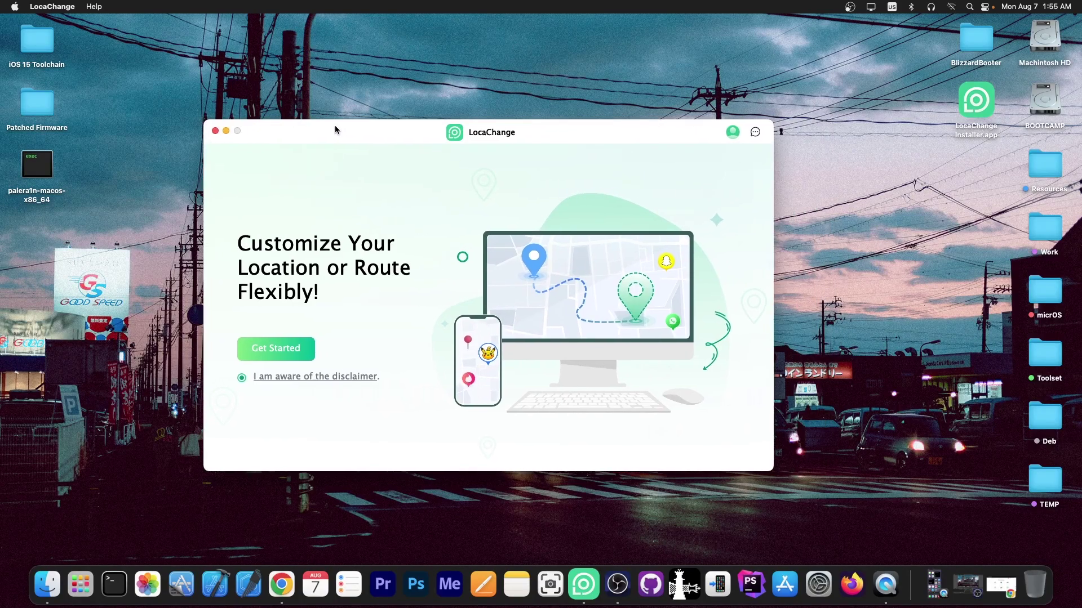
pyautogui.click(933, 583)
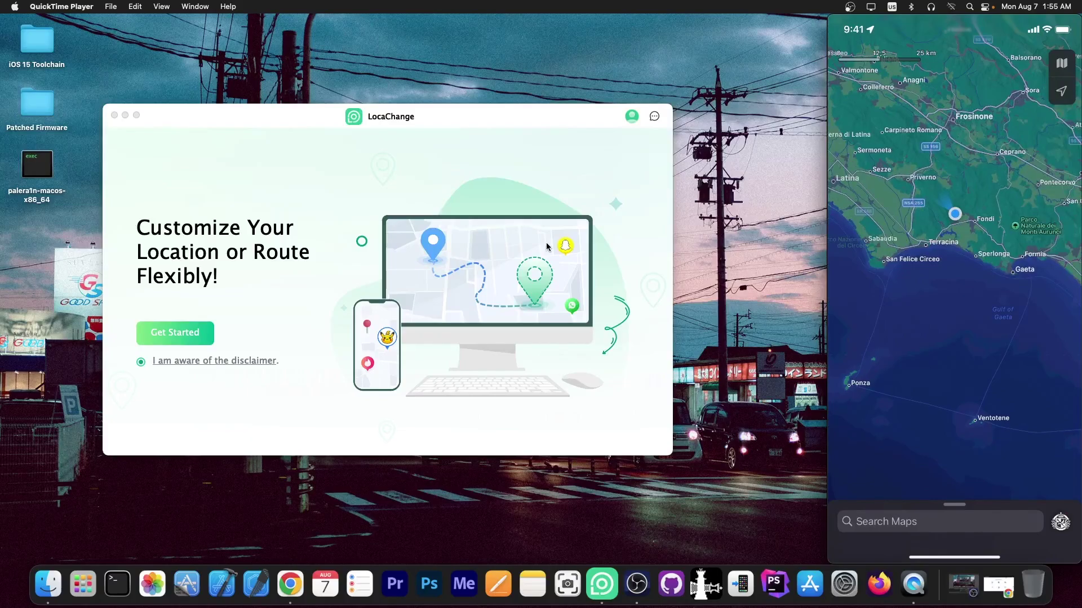
# Step: Get Started, choose USB as the connection, and confirm to connect the iPhone
pyautogui.click(193, 335)
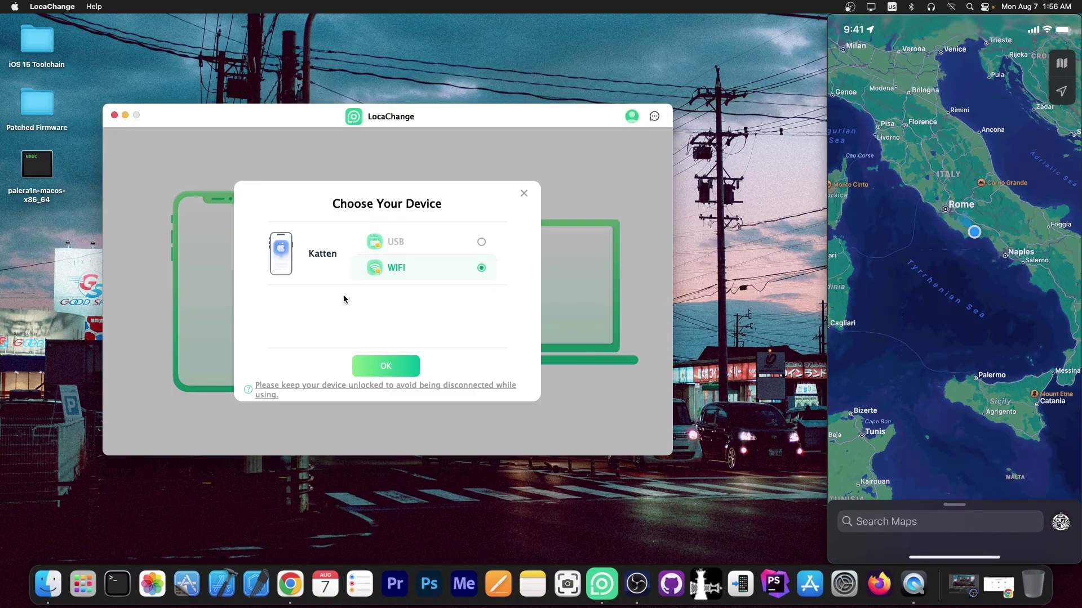
pyautogui.click(483, 245)
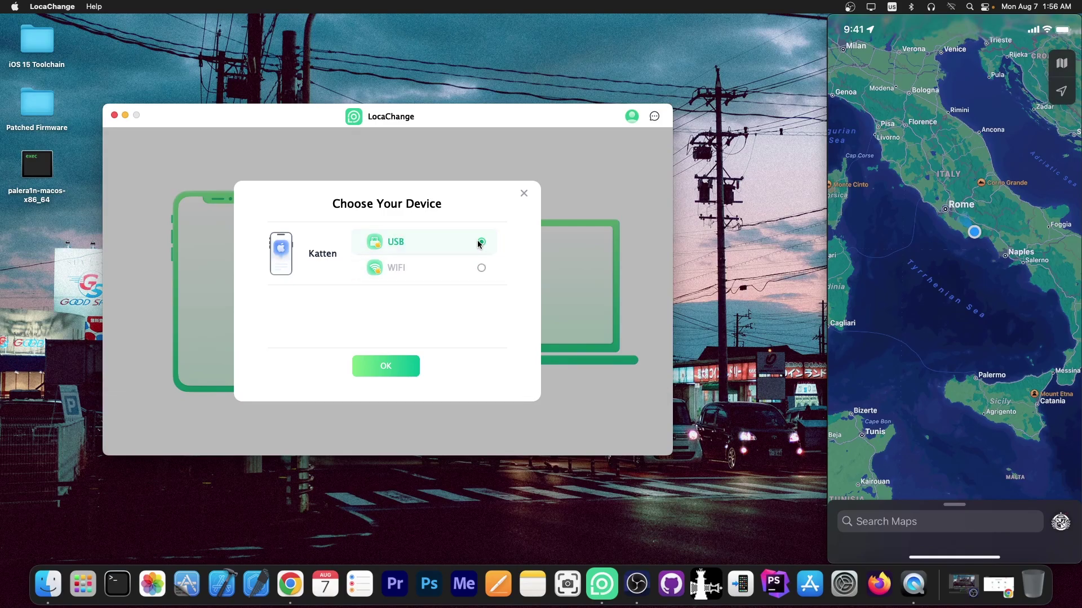
pyautogui.click(408, 366)
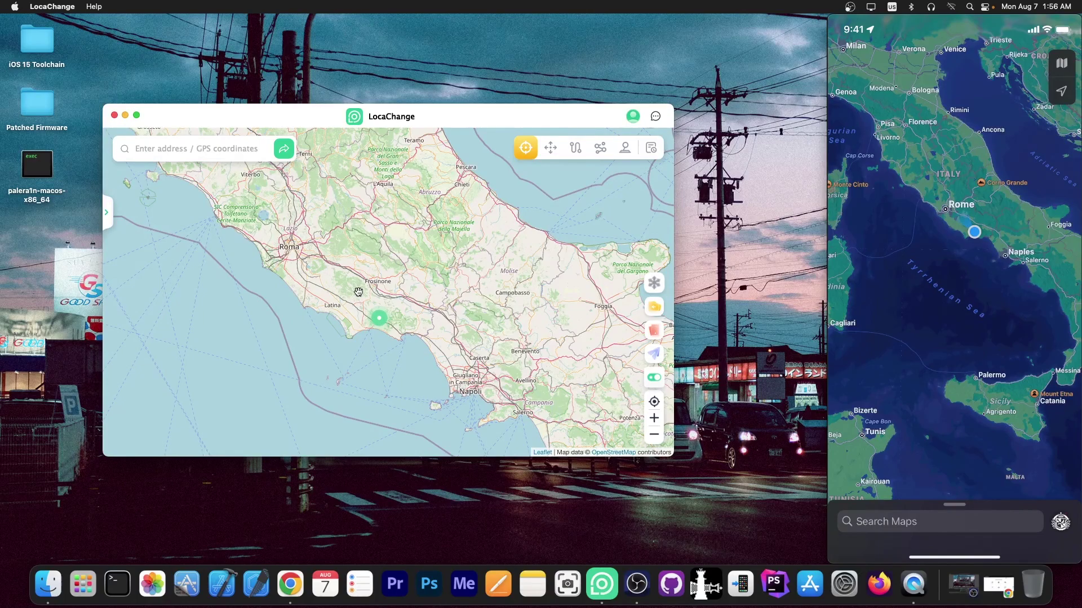
# Step: Teleport the iPhone to a spot in Rome, confirming the warning
pyautogui.click(290, 249)
pyautogui.click(154, 369)
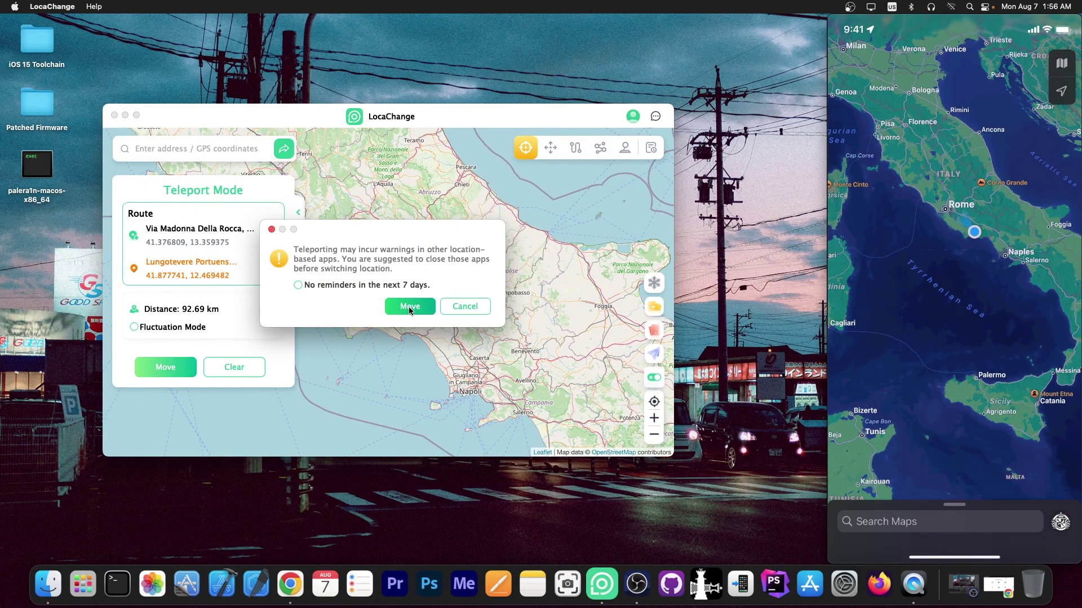
pyautogui.click(409, 306)
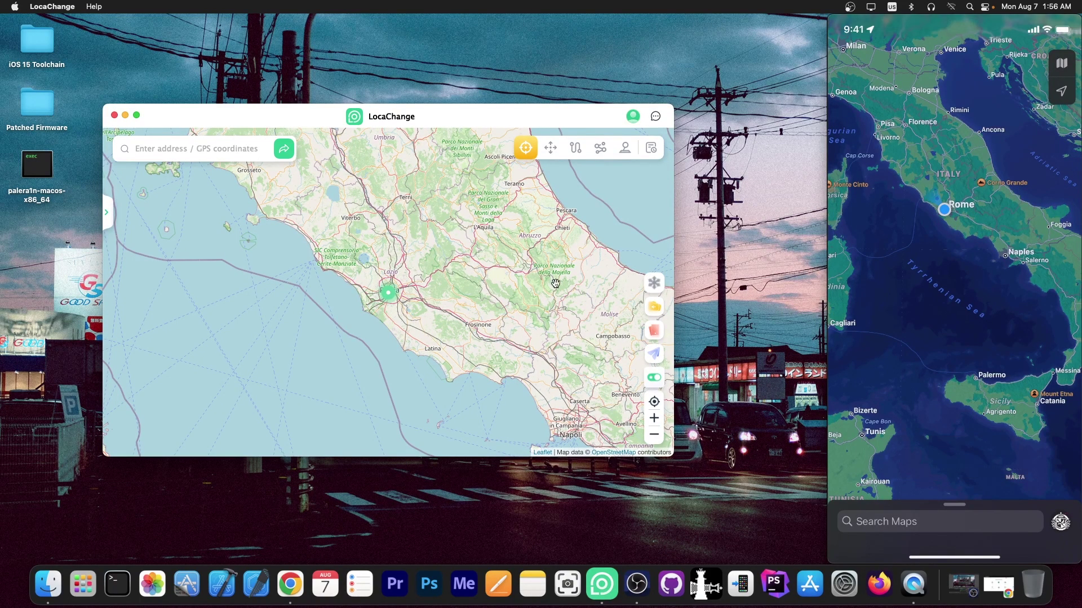
pyautogui.scroll(-2, 465, 279)
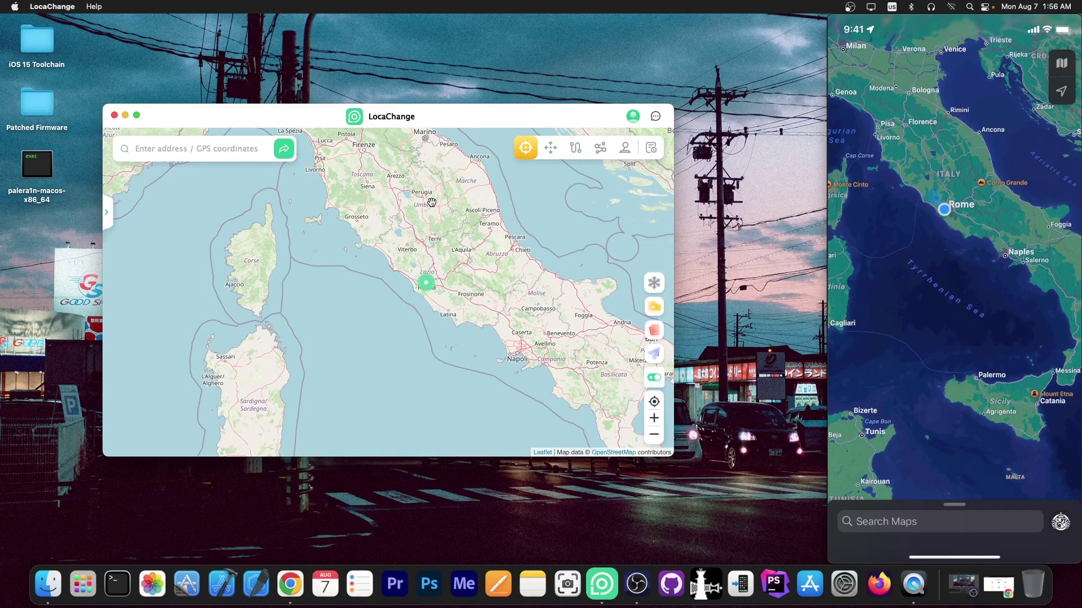
pyautogui.scroll(-2, 431, 223)
# Step: Teleport again to a spot near Piacenza, then switch to Two-spot mode
pyautogui.moveTo(425, 224); pyautogui.dragTo(438, 292)
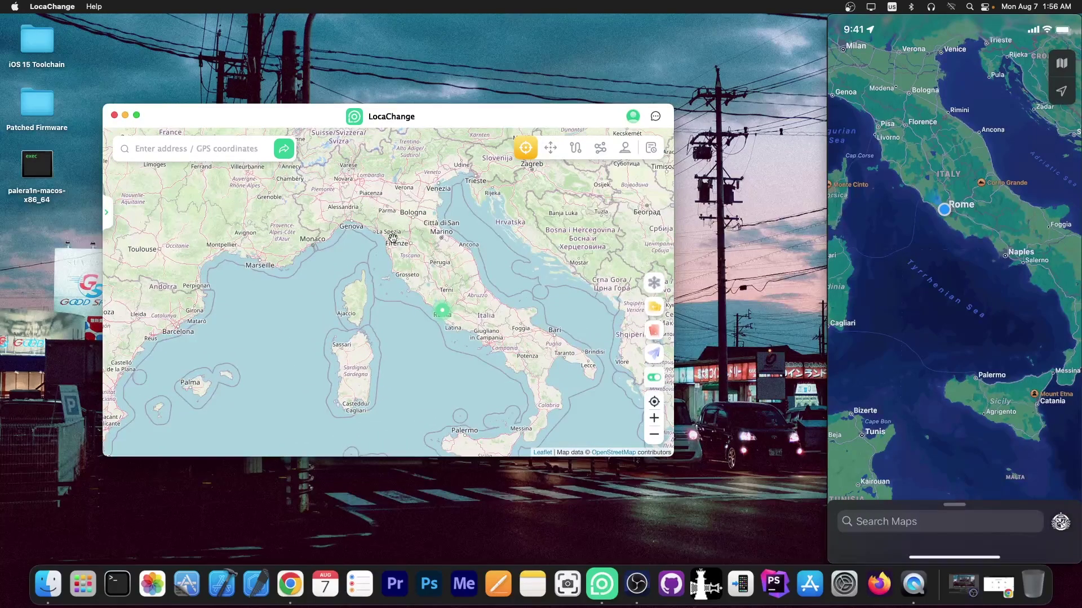
pyautogui.click(376, 187)
pyautogui.click(165, 367)
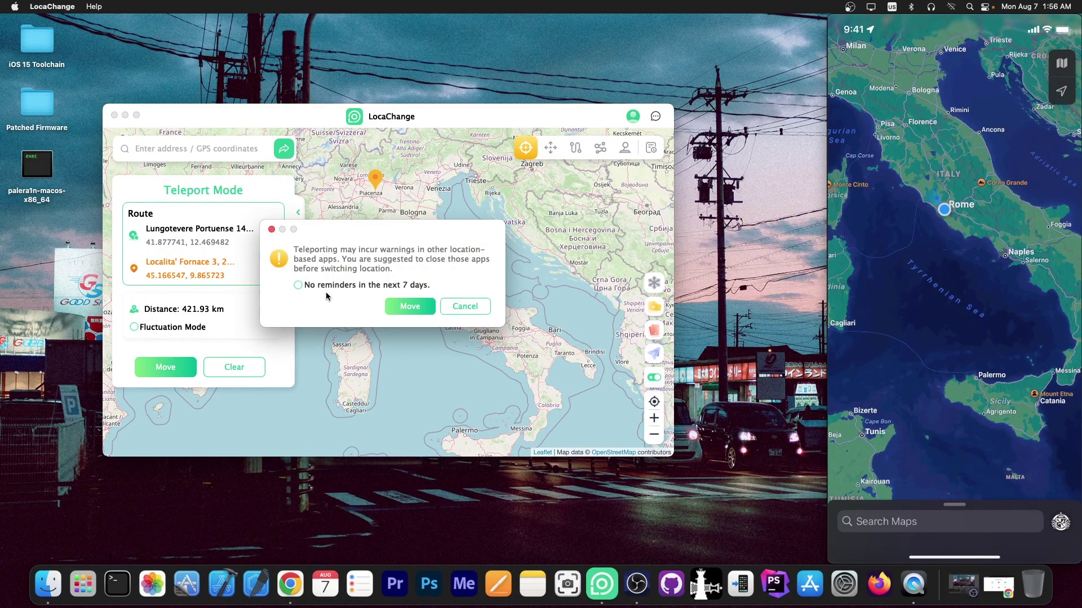
pyautogui.click(405, 308)
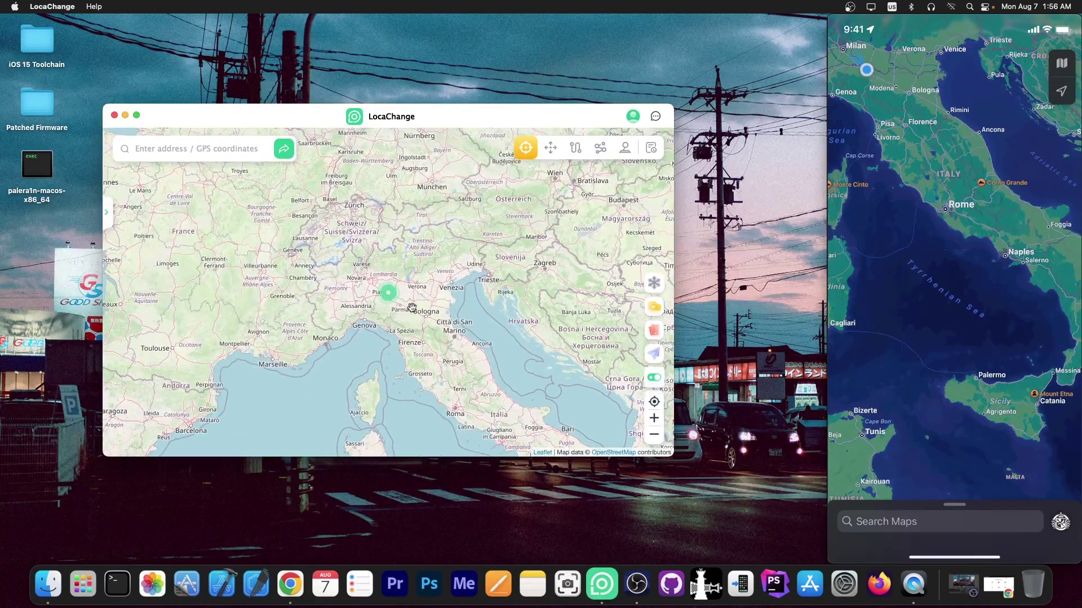
pyautogui.click(577, 150)
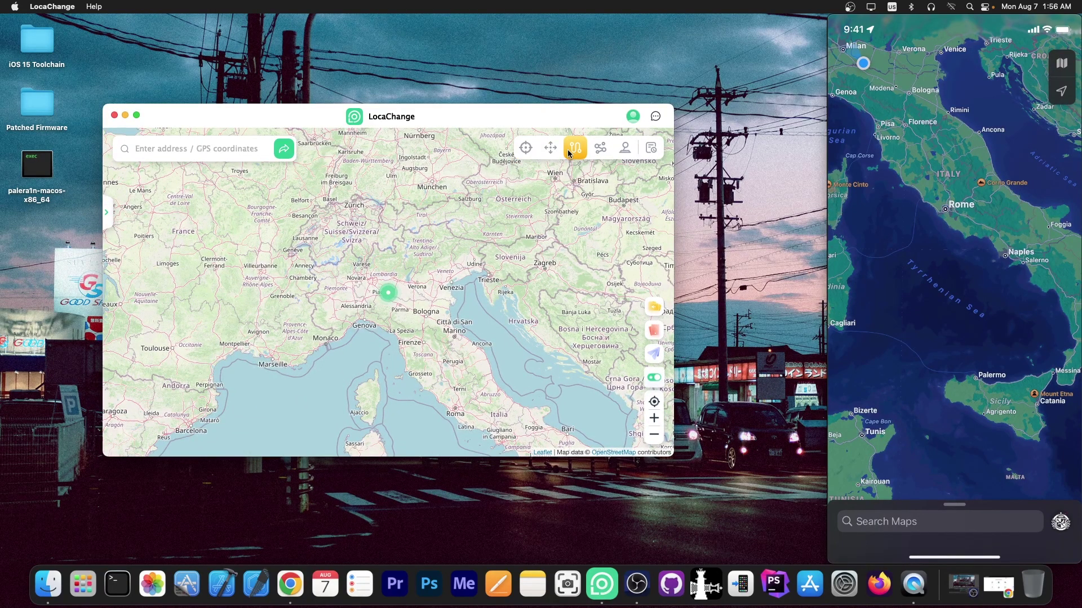
# Step: Set a two-spot destination near Ávila, Spain at driving speed with realistic mode, and start moving
pyautogui.moveTo(422, 204); pyautogui.dragTo(573, 231)
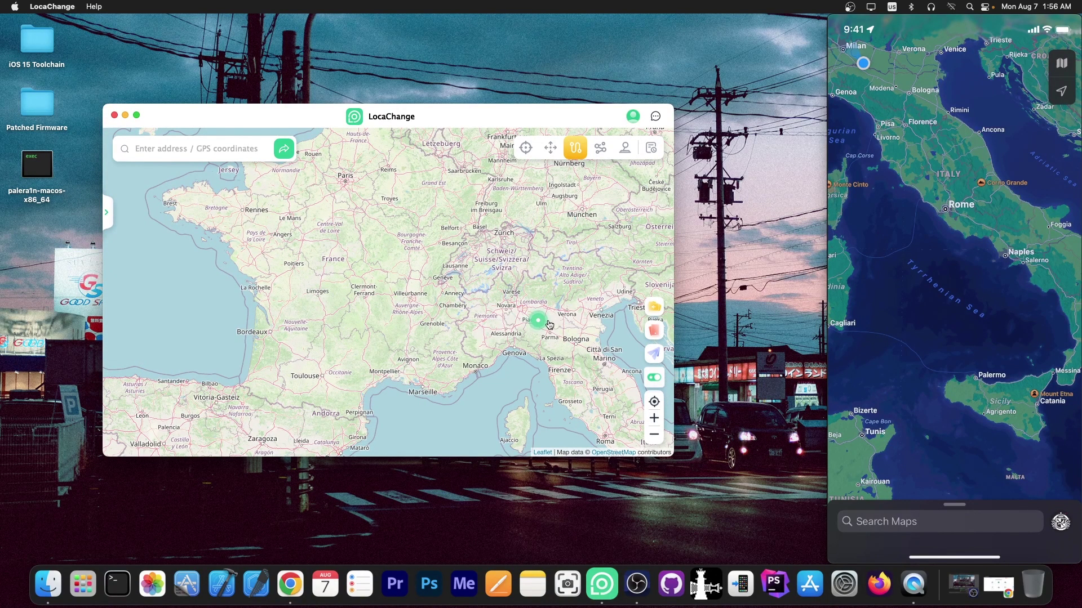
pyautogui.moveTo(354, 275); pyautogui.dragTo(369, 300)
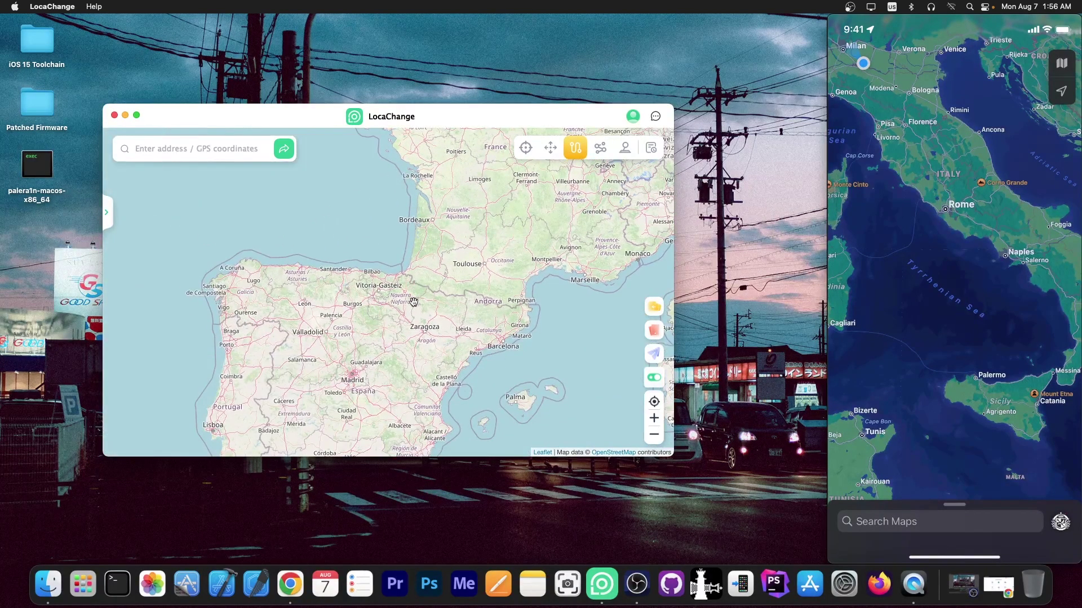
pyautogui.click(350, 277)
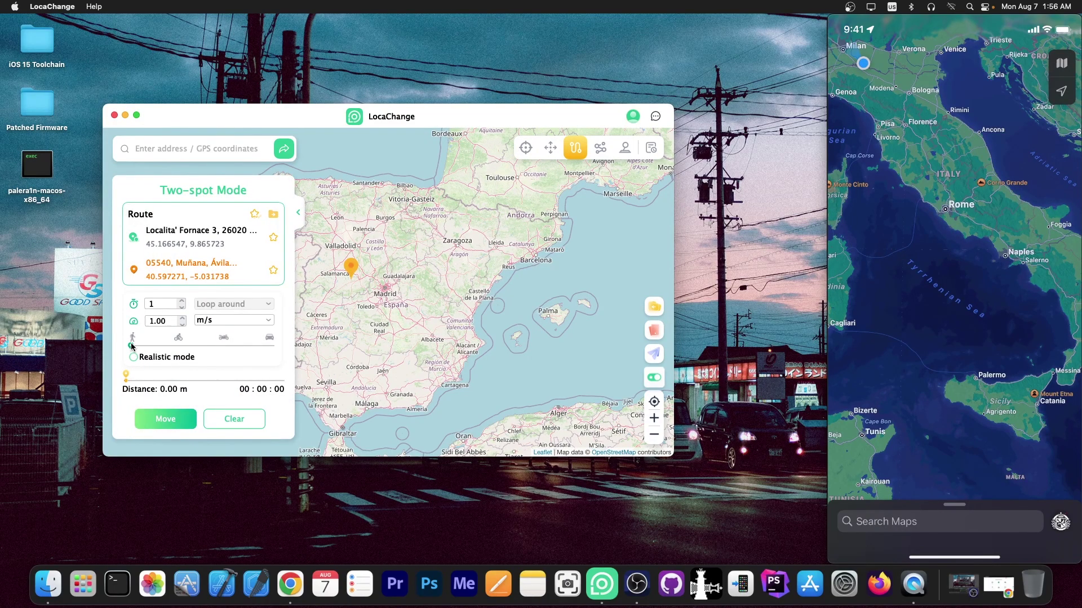
pyautogui.moveTo(132, 345); pyautogui.dragTo(282, 352)
pyautogui.moveTo(133, 358)
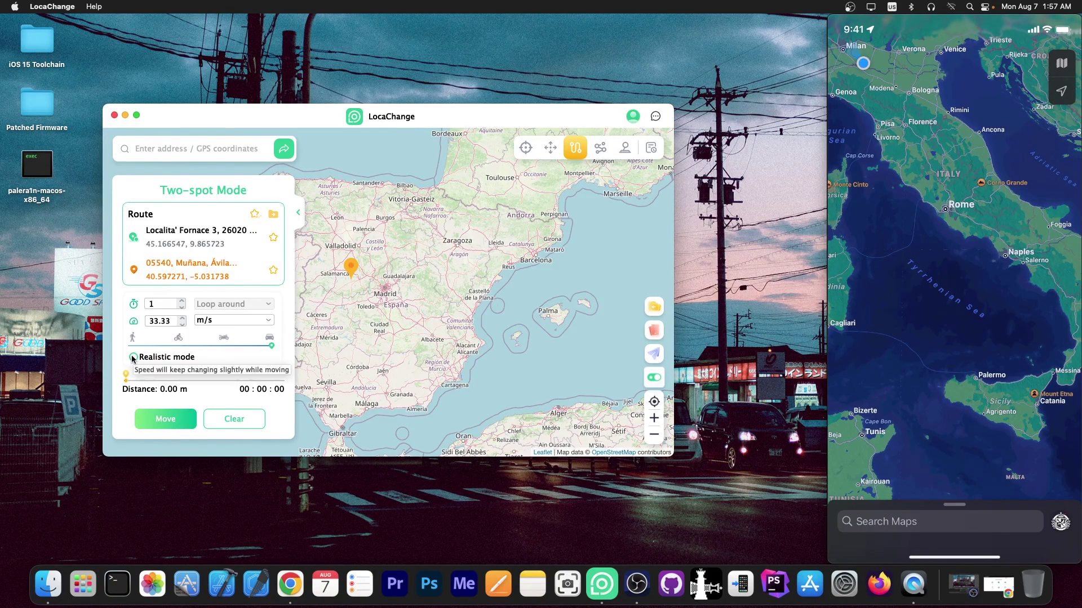
pyautogui.click(132, 358)
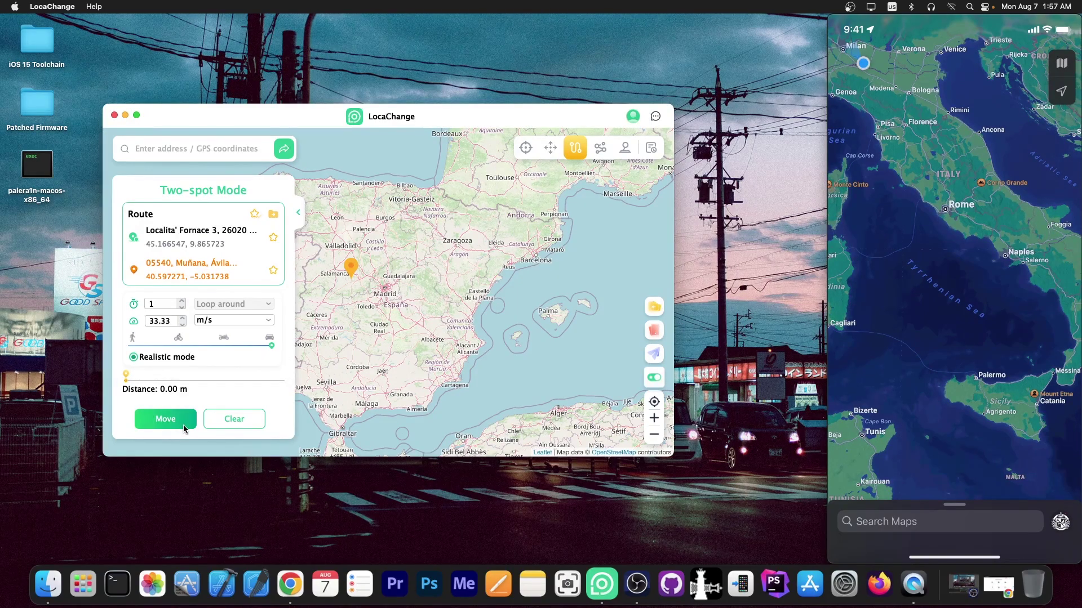
pyautogui.click(164, 420)
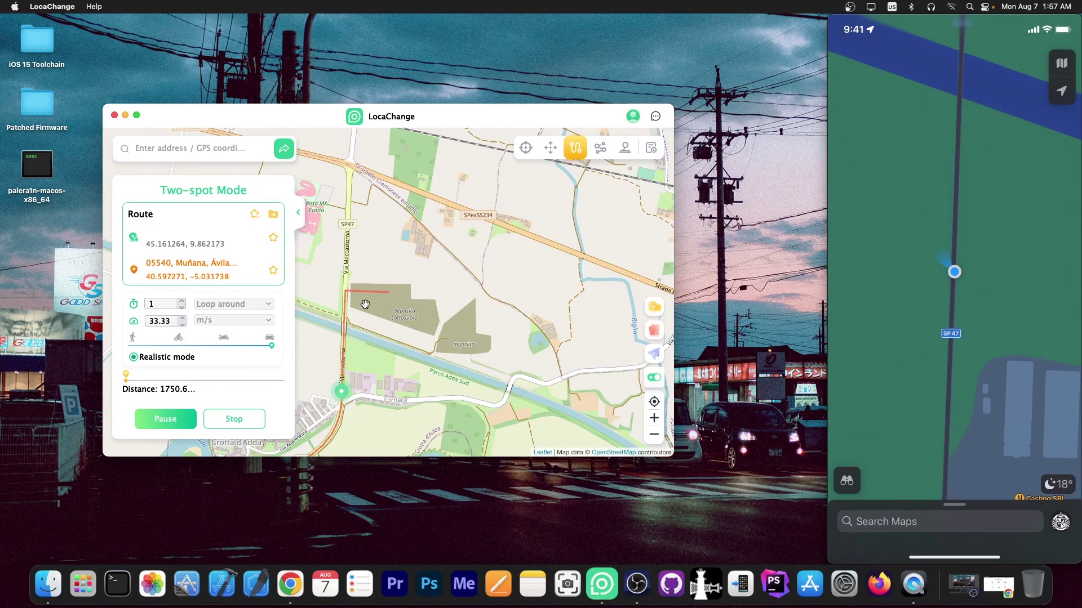
# Step: Follow the moving marker, then pause and stop the route partway
pyautogui.moveTo(411, 321); pyautogui.dragTo(484, 188)
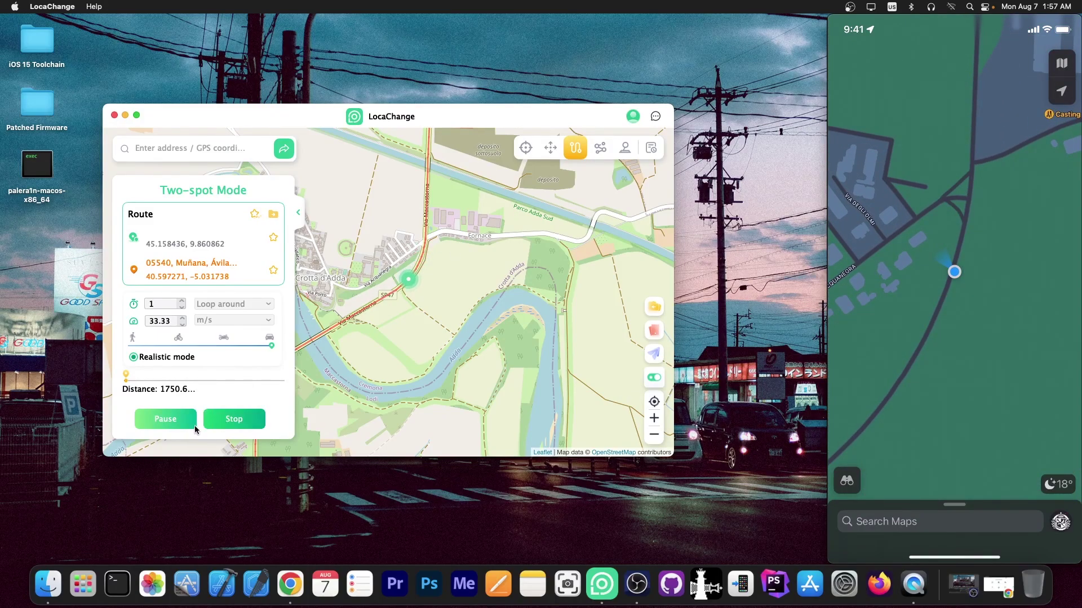
pyautogui.click(191, 419)
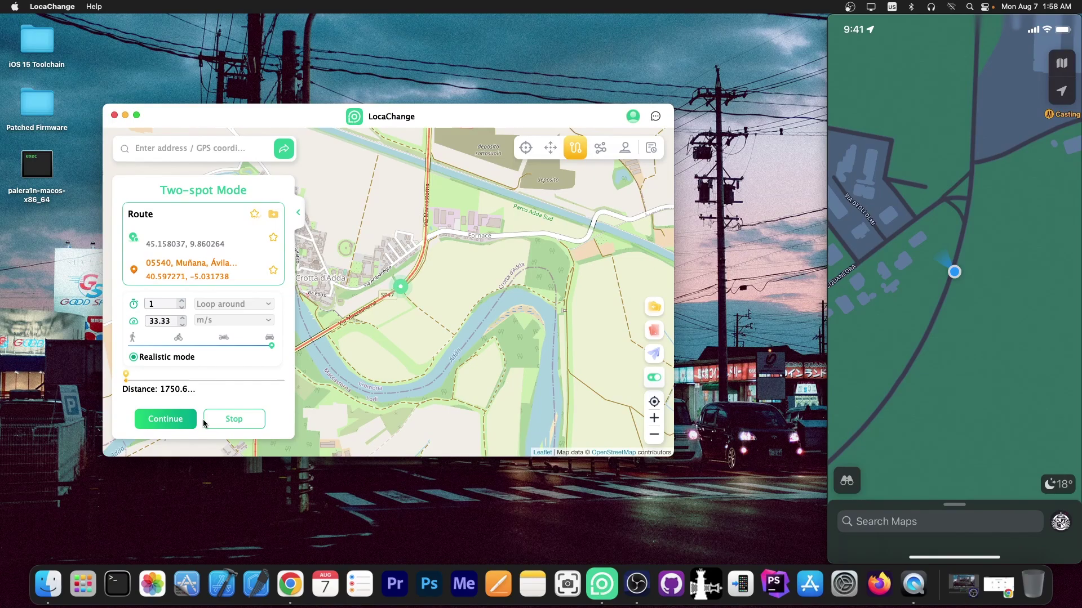
pyautogui.click(237, 424)
# Step: Confirm the stop, switch to Multi-spot mode, and place four route points looping across northern Italy
pyautogui.click(352, 311)
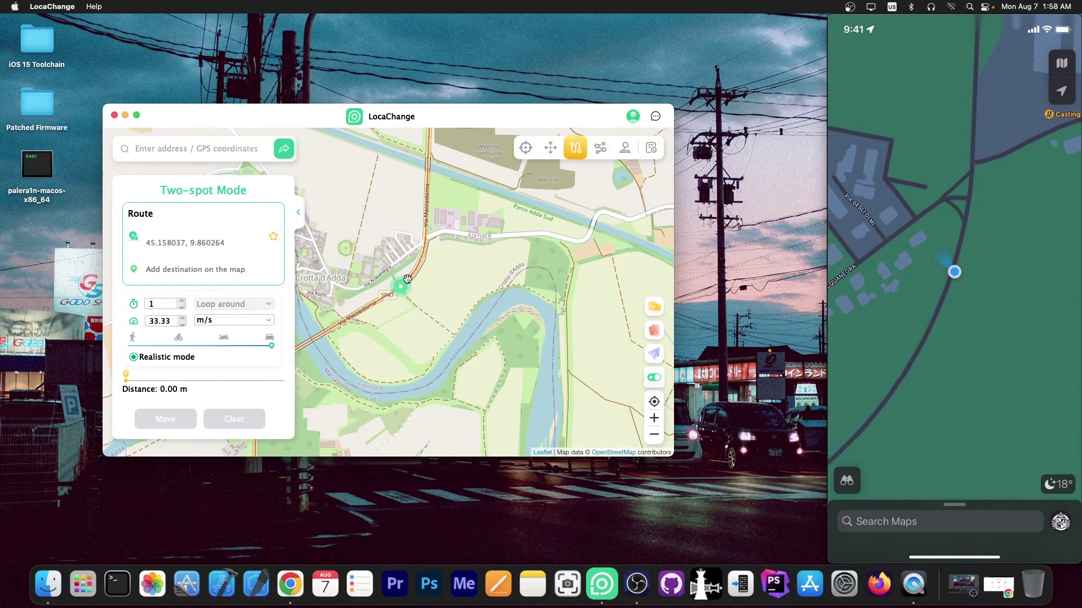
pyautogui.scroll(-3, 536, 230)
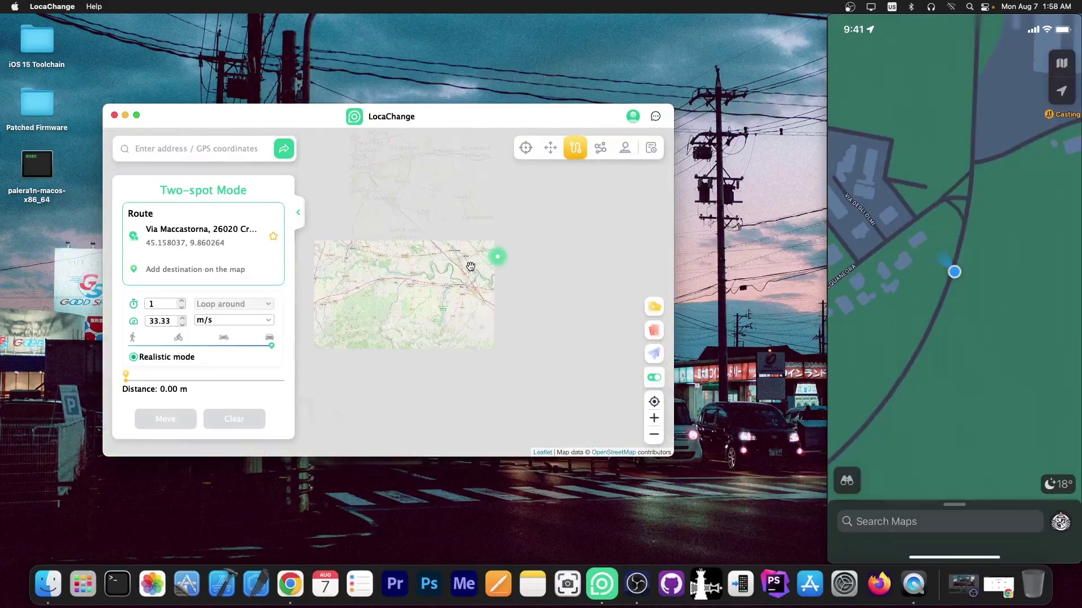
pyautogui.scroll(-2, 507, 232)
pyautogui.scroll(-3, 481, 237)
pyautogui.click(600, 149)
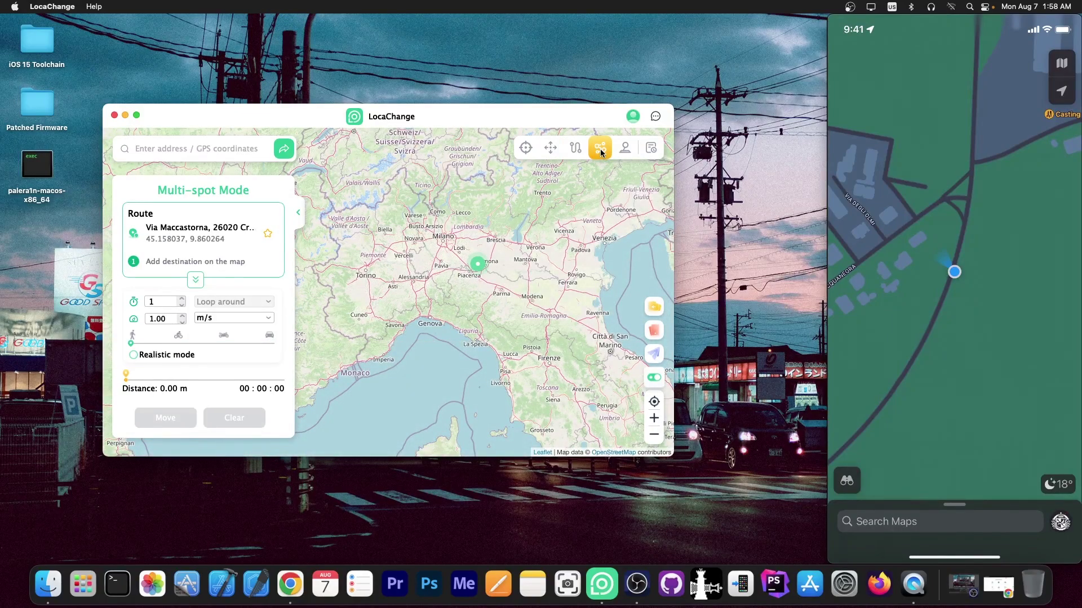
pyautogui.click(471, 200)
pyautogui.click(607, 200)
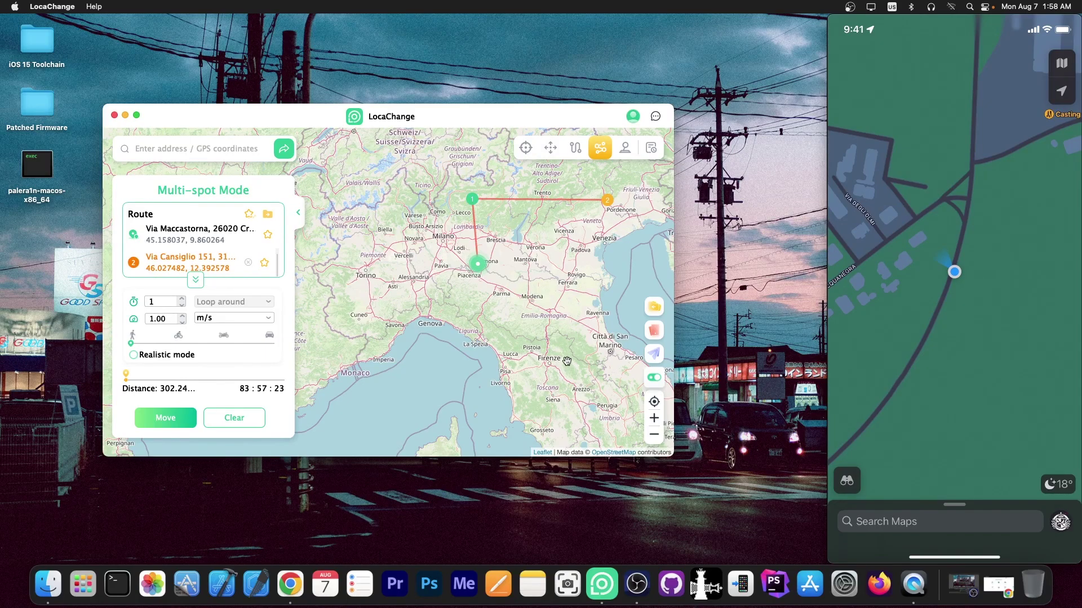
pyautogui.click(555, 374)
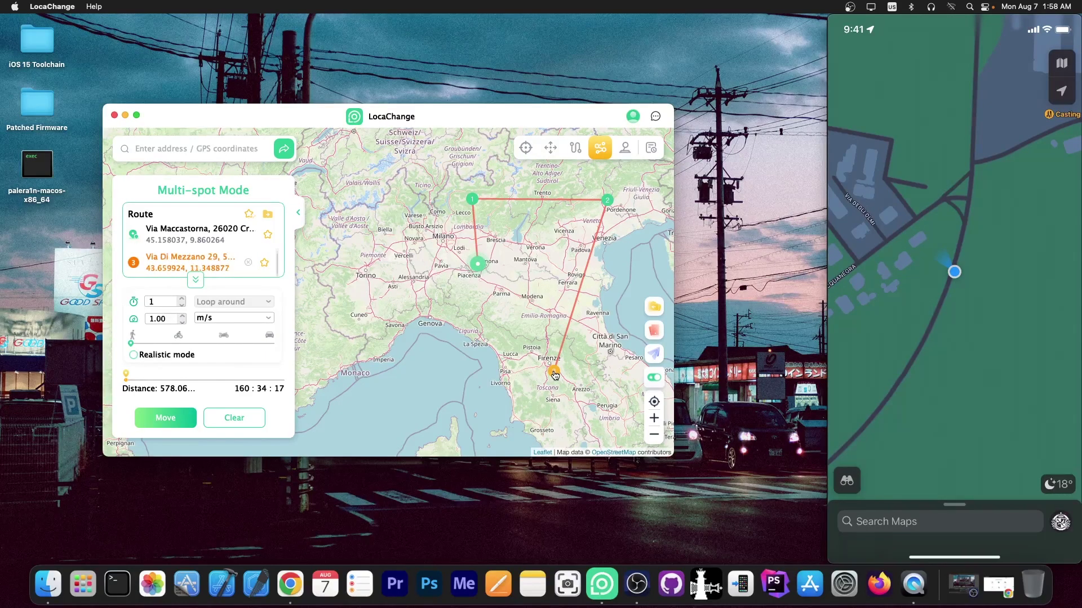
pyautogui.click(480, 287)
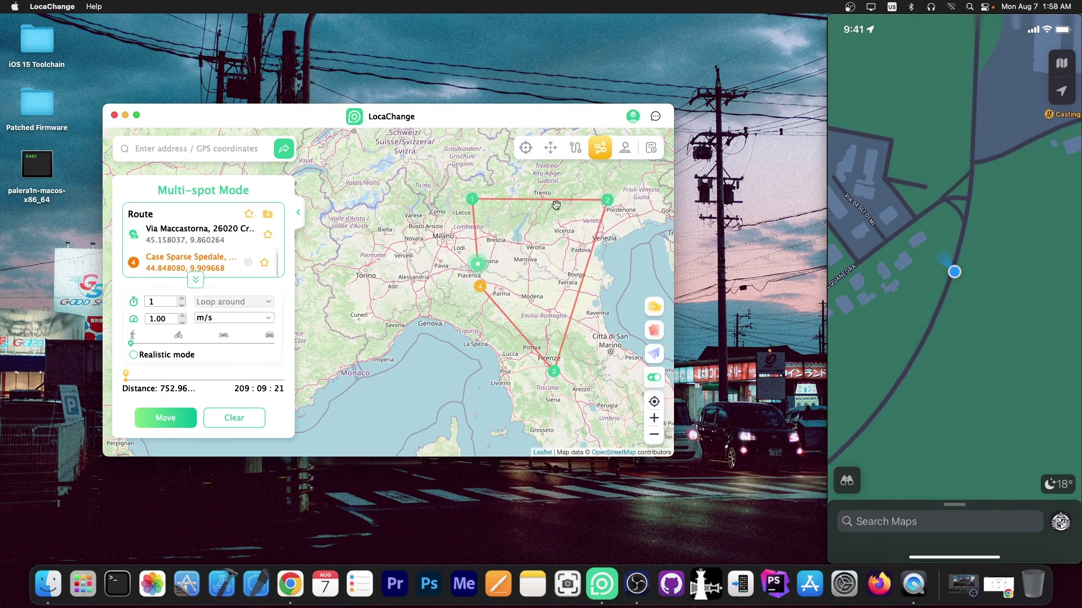
# Step: Raise the route speed to 33.33 m/s and toggle realistic mode on then off
pyautogui.moveTo(132, 343); pyautogui.dragTo(289, 344)
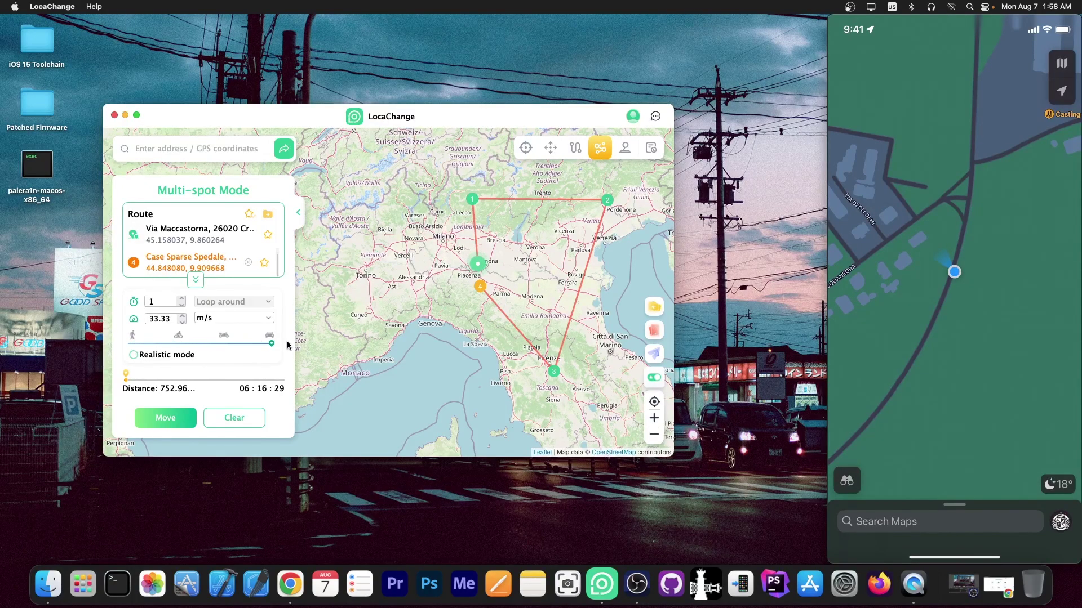
pyautogui.click(134, 356)
pyautogui.click(133, 356)
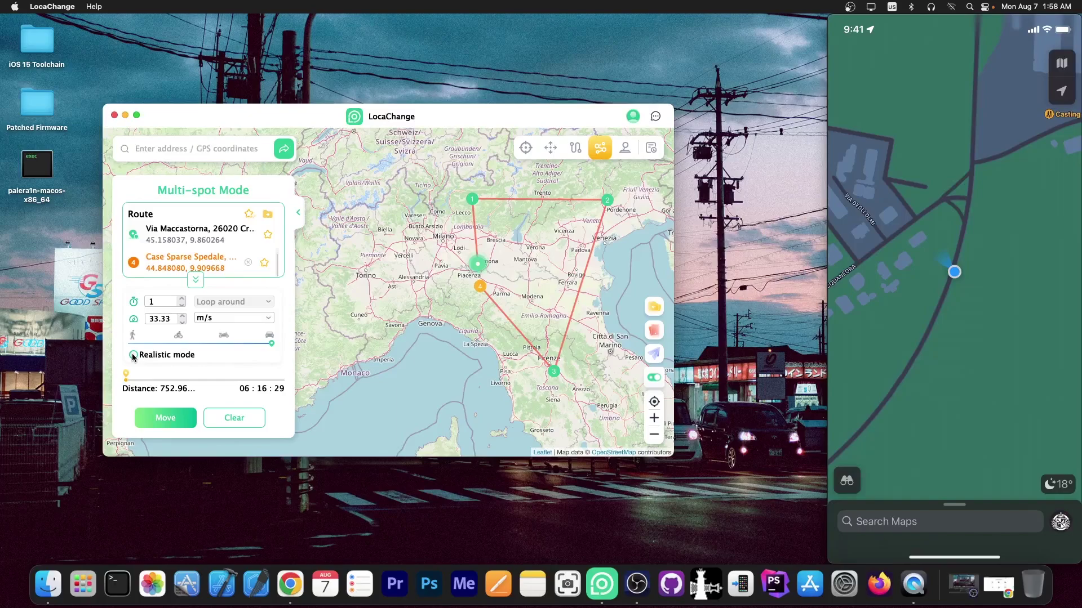
# Step: Start moving along the four-point route, then stop and reset it before arrival
pyautogui.click(166, 417)
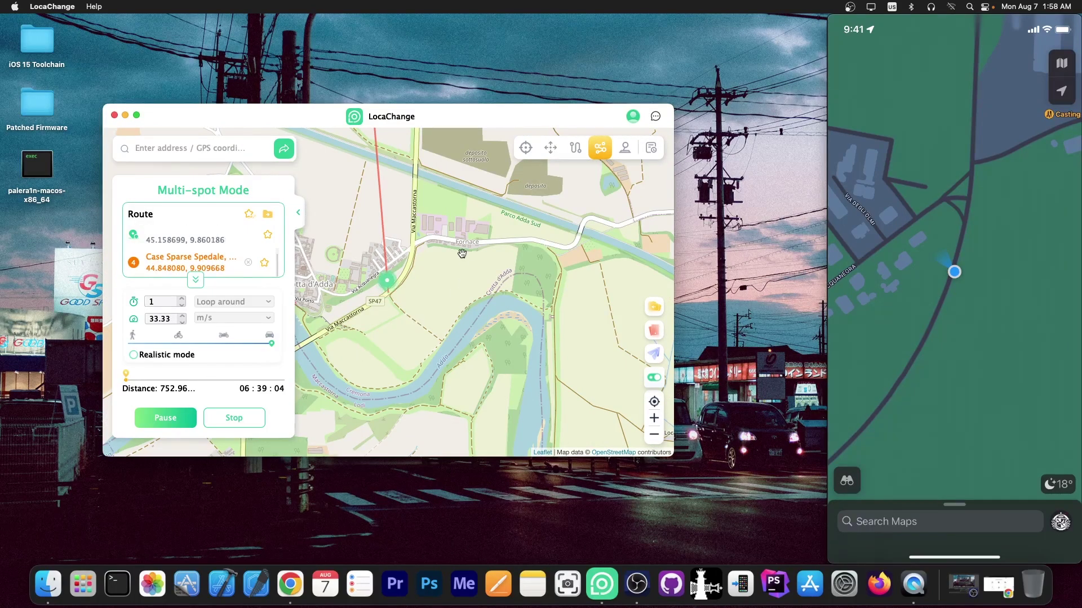
pyautogui.scroll(-2, 458, 253)
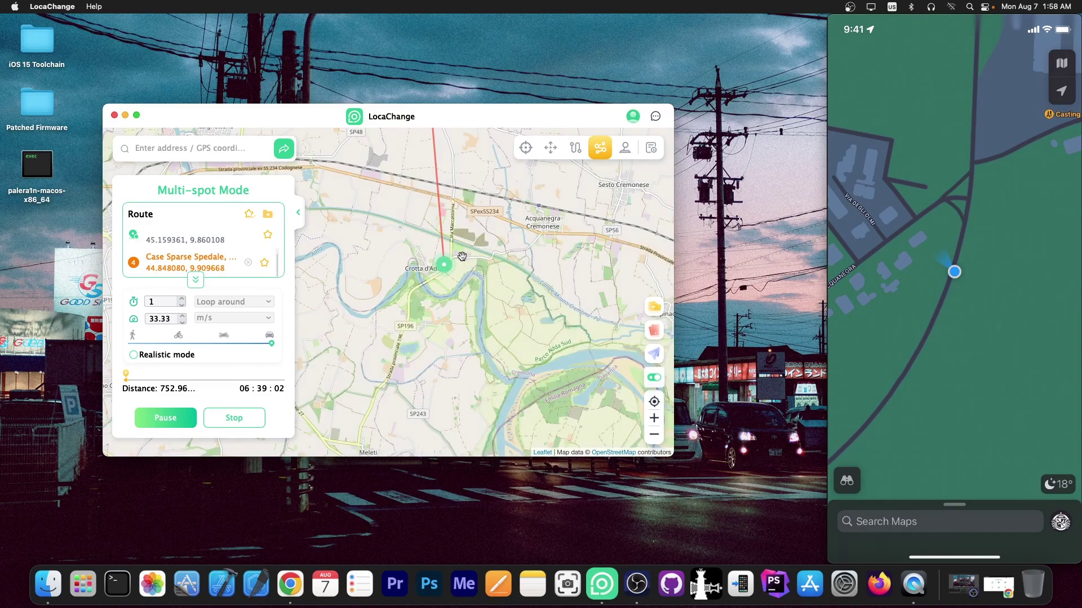
pyautogui.scroll(-1, 465, 287)
pyautogui.scroll(-1, 474, 321)
pyautogui.scroll(-1, 478, 336)
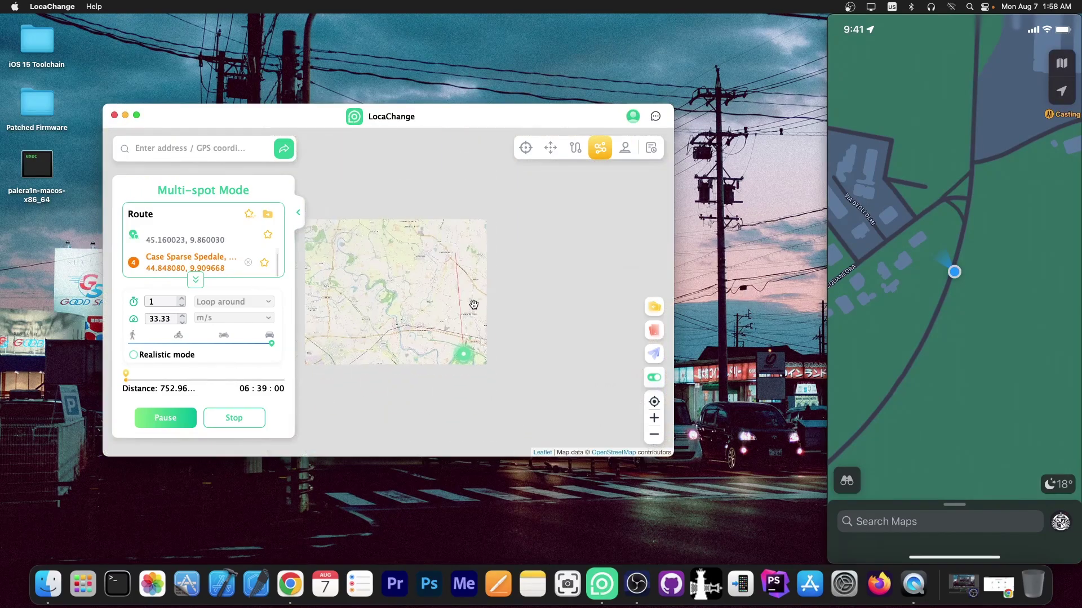
pyautogui.scroll(-1, 485, 307)
pyautogui.scroll(-1, 490, 299)
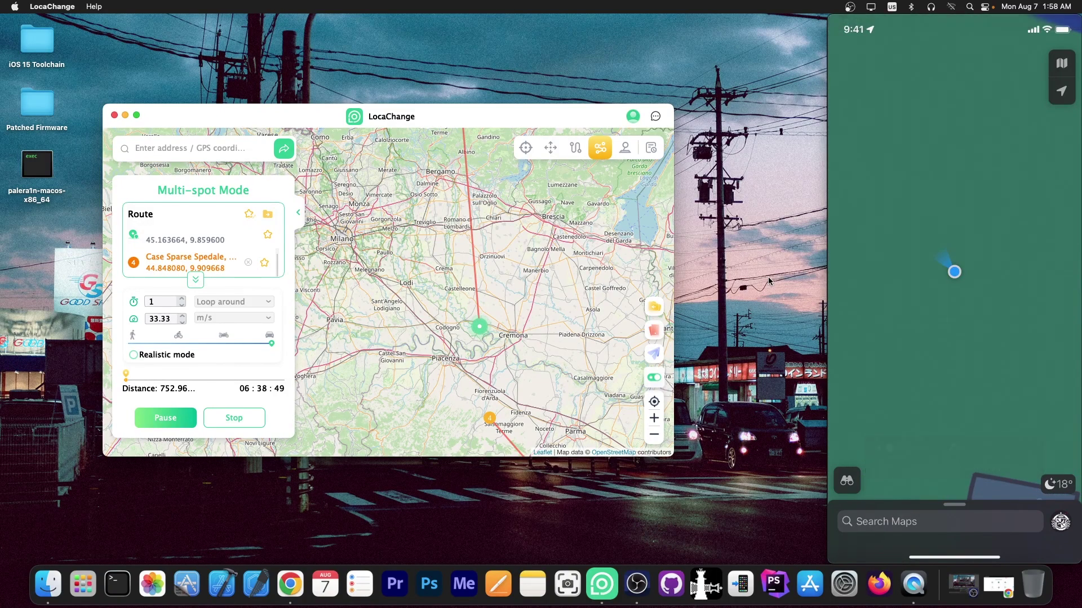
pyautogui.click(234, 418)
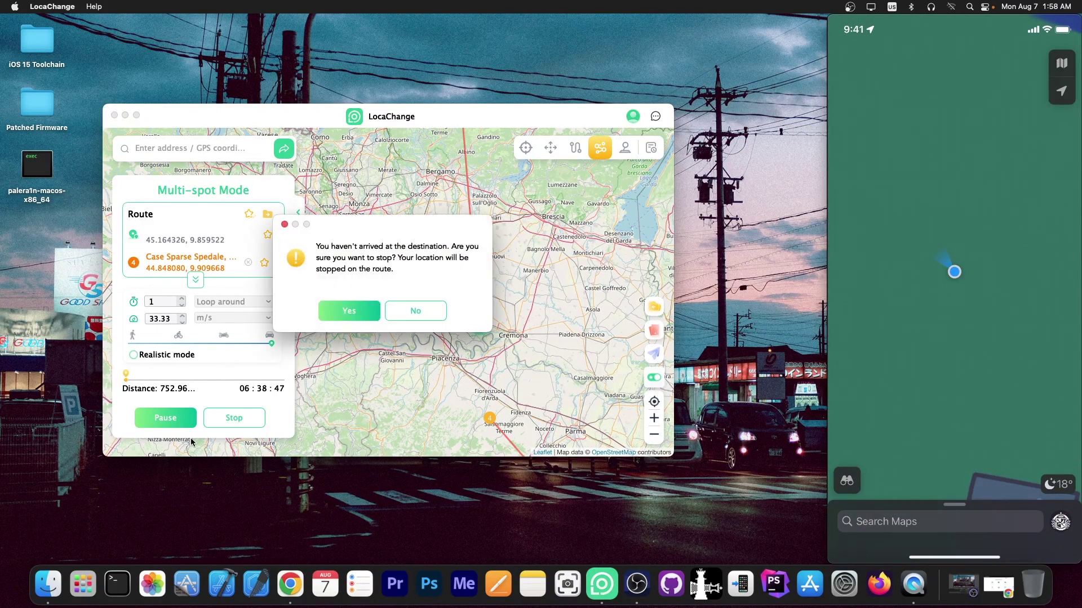
pyautogui.click(351, 310)
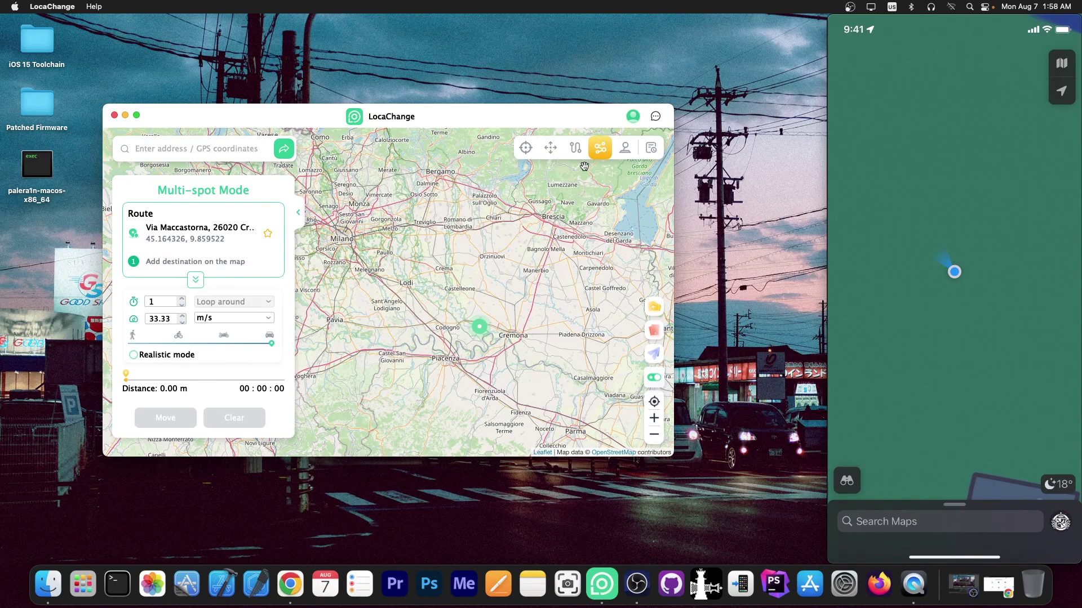
# Step: Switch to Joystick mode and steer the location rightward around Crotta d'Adda at 33.33 m/s
pyautogui.click(625, 149)
pyautogui.scroll(1, 427, 344)
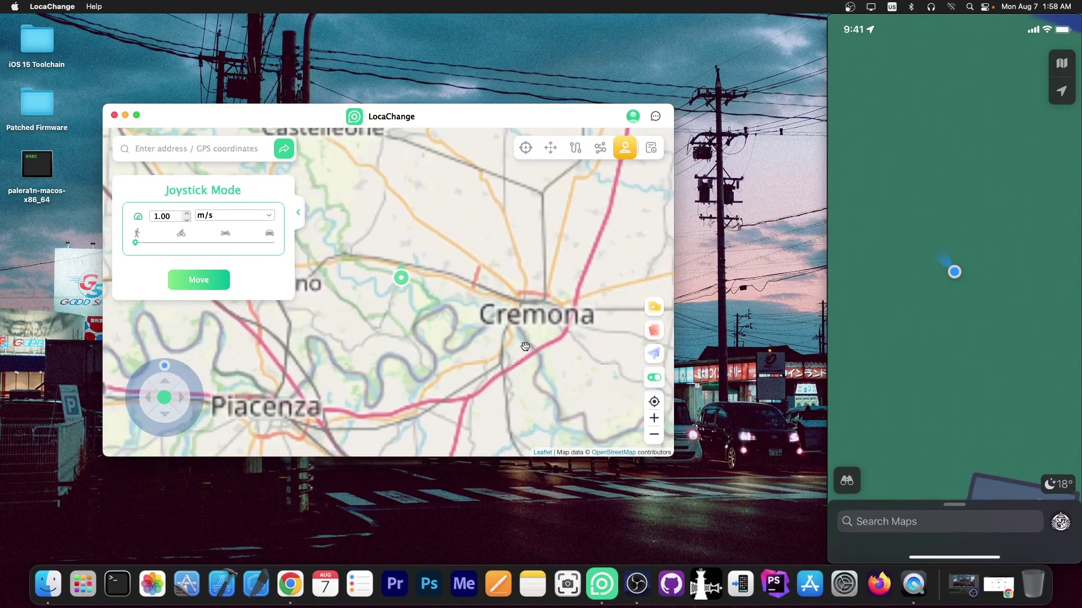
pyautogui.scroll(1, 493, 280)
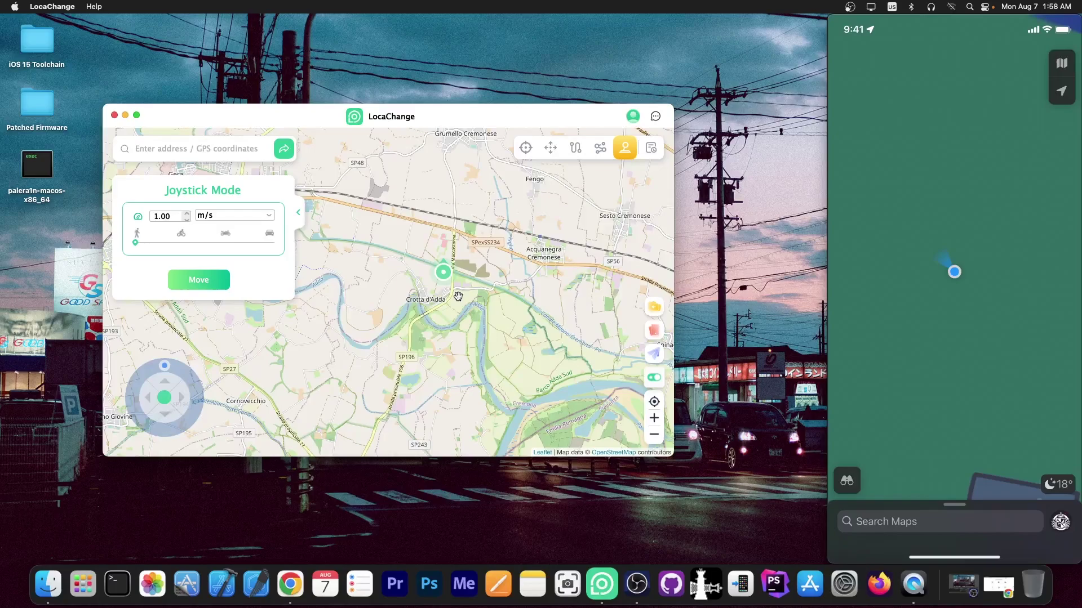
pyautogui.scroll(1, 473, 291)
pyautogui.scroll(1, 450, 307)
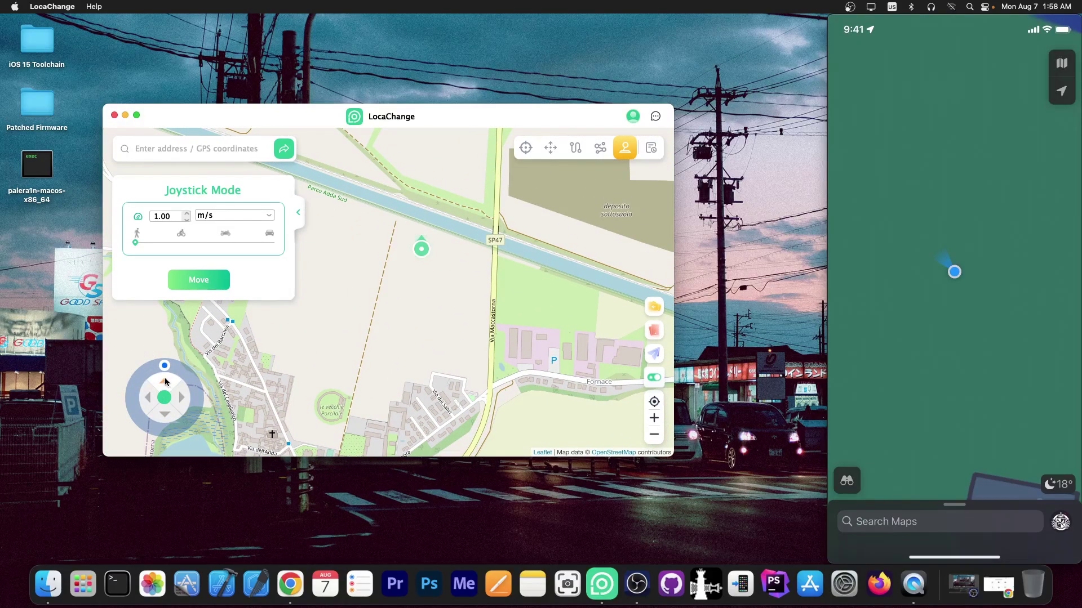
pyautogui.click(180, 397)
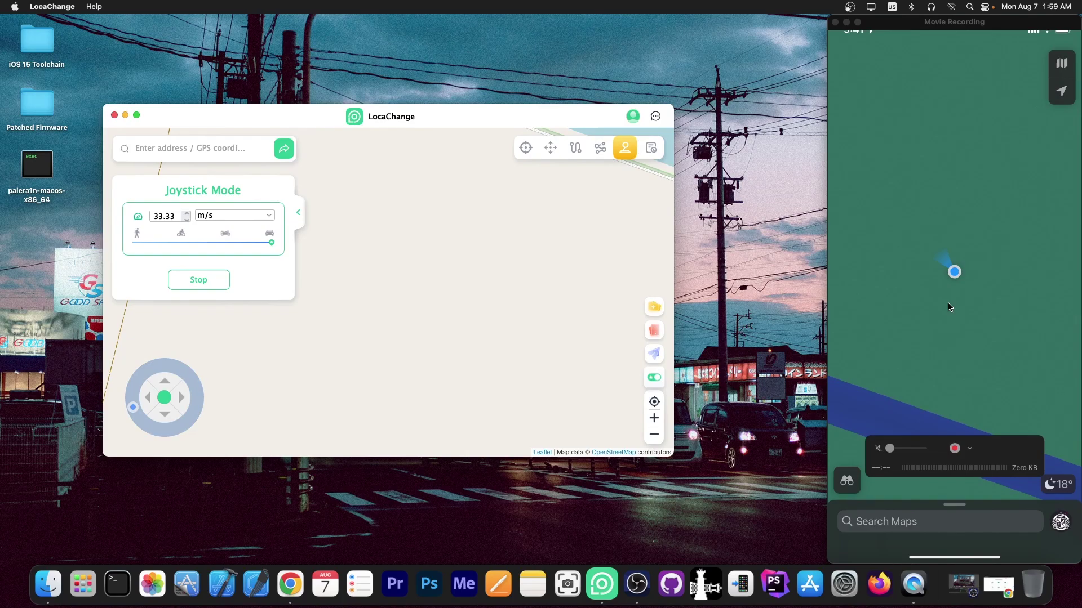
# Step: Return to Teleport mode, then close LocaChange and confirm quitting
pyautogui.click(526, 148)
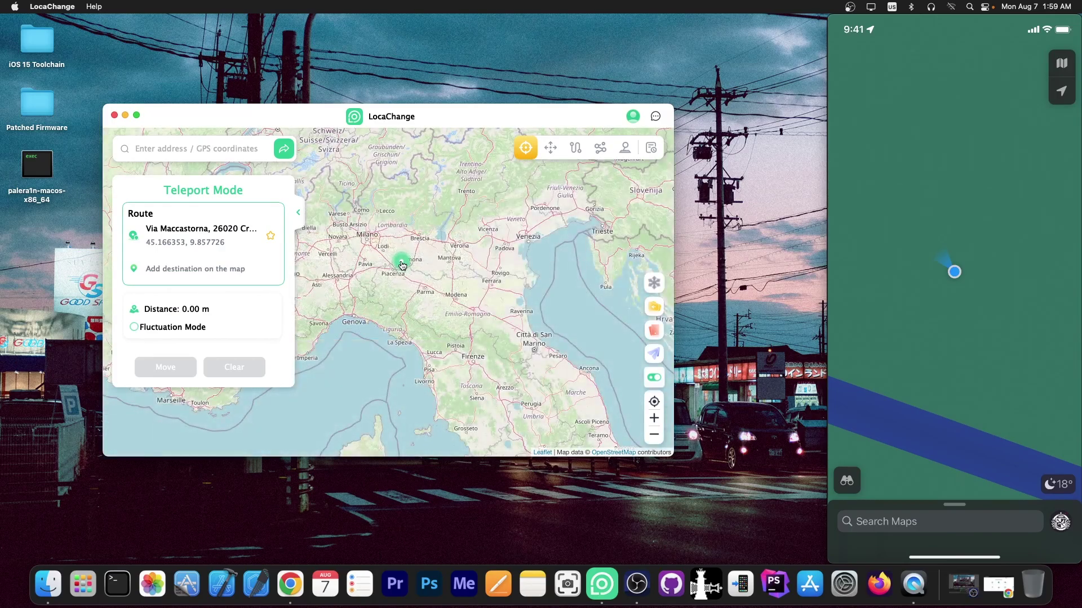
pyautogui.scroll(-3, 401, 265)
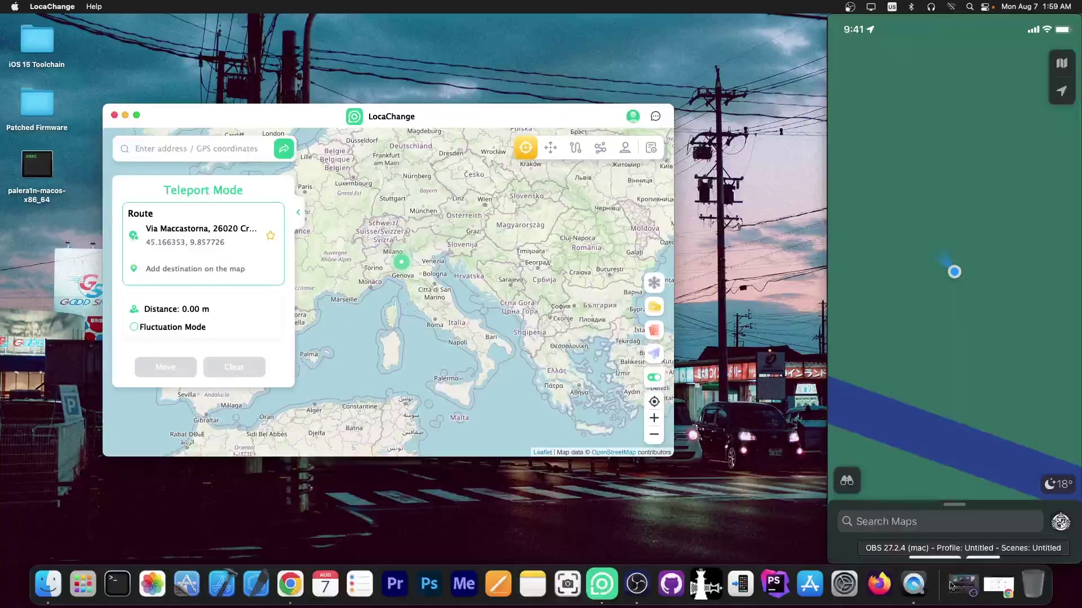
pyautogui.click(115, 116)
pyautogui.click(391, 295)
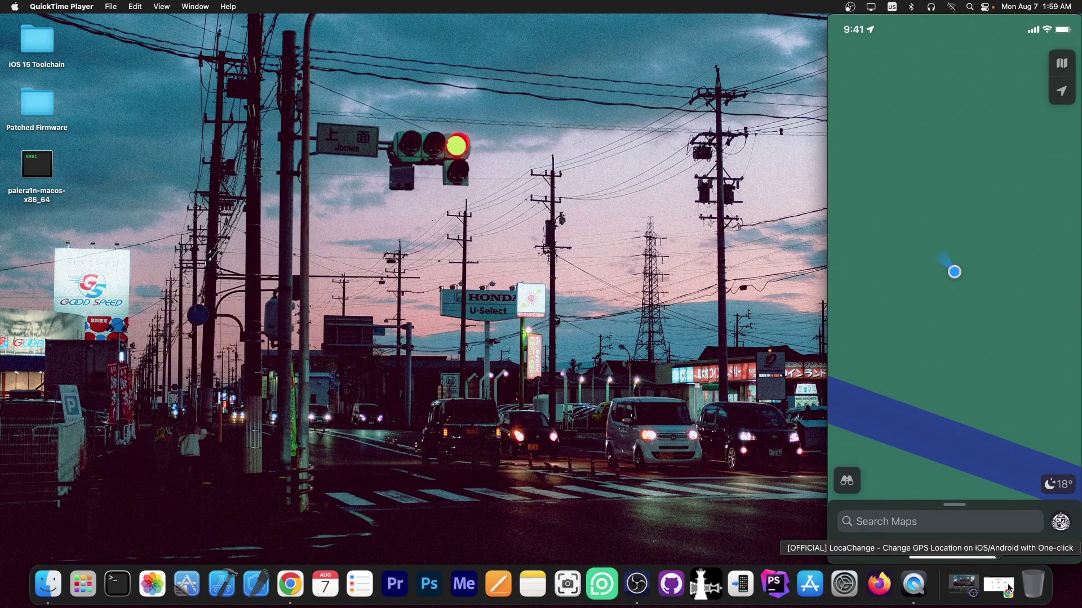
pyautogui.moveTo(954, 212)
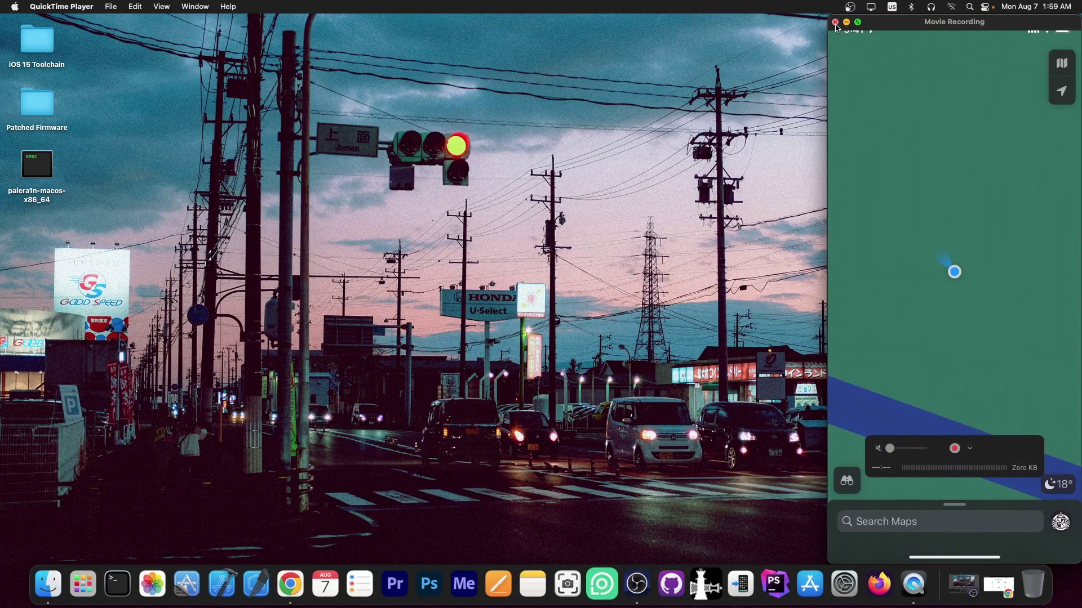
# Step: Close the Movie Recording window, quit QuickTime with Cmd+Q, and close the locachange.com Chrome window
pyautogui.click(836, 22)
pyautogui.press('super+q')
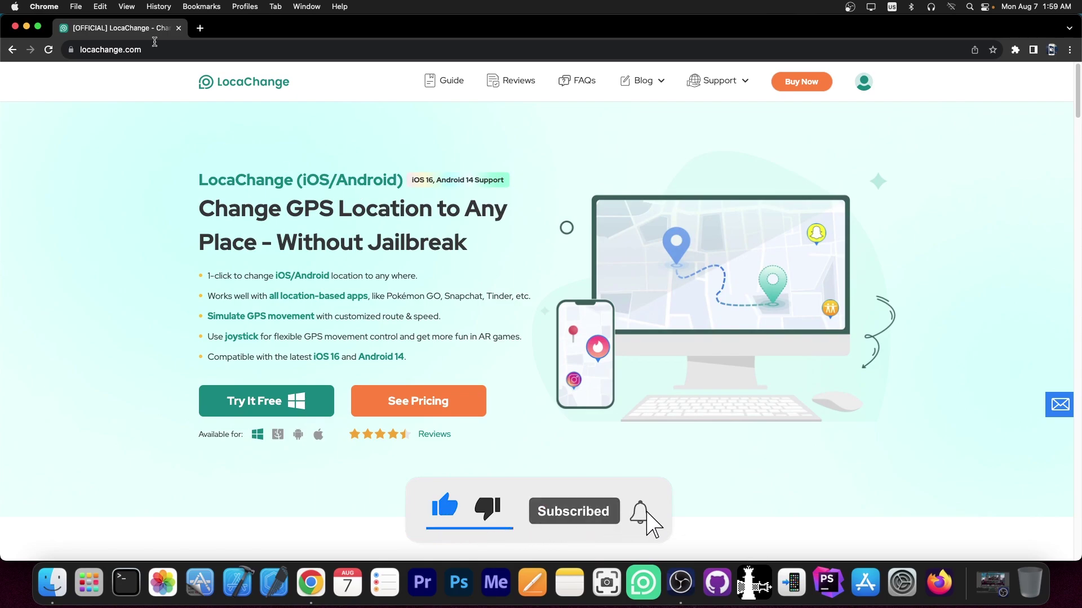
pyautogui.click(178, 28)
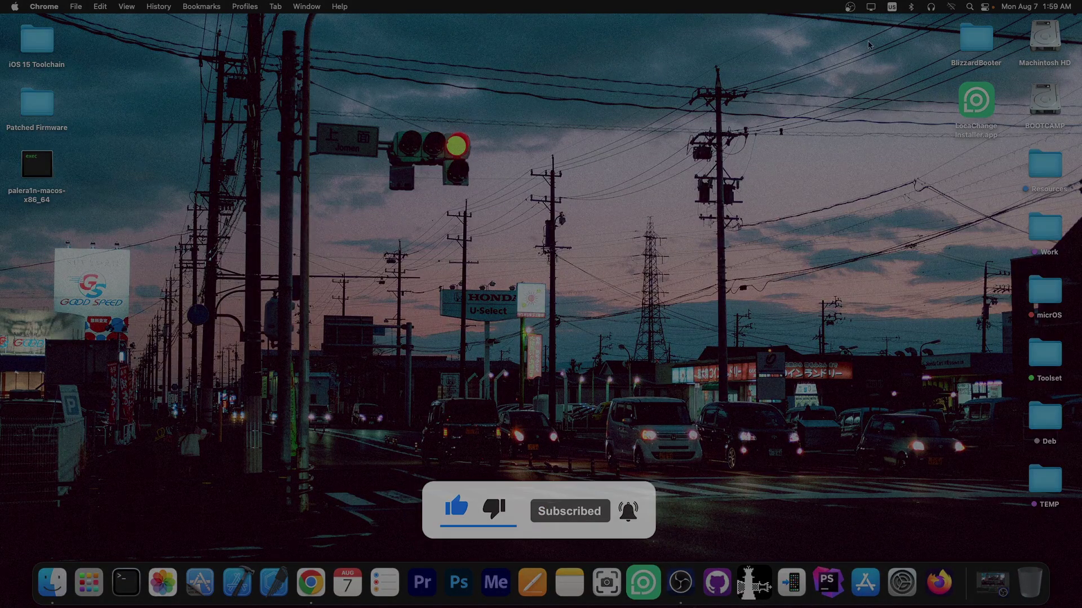